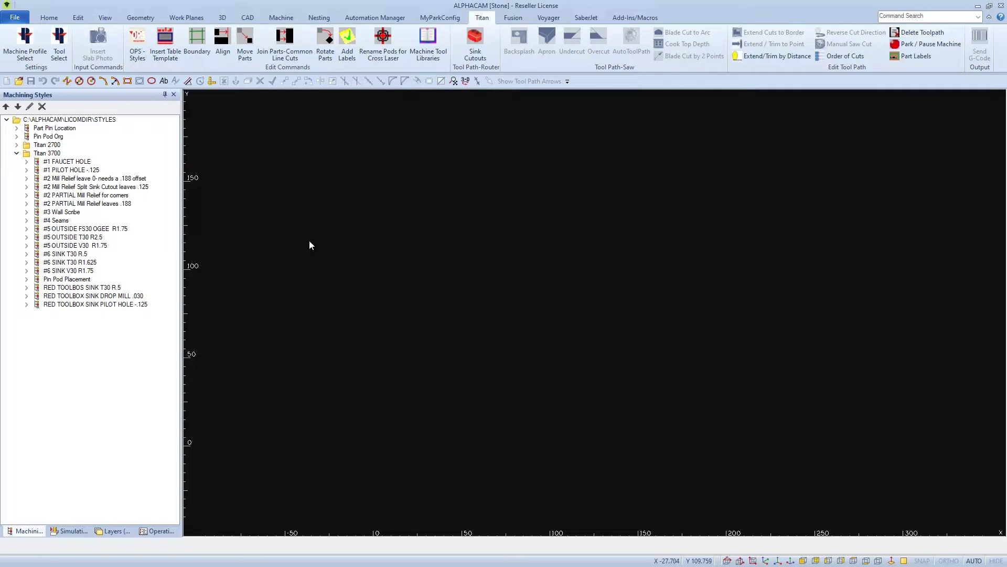
- Draw a rectangle from 0,0 to 25.75,21.75
left_click(133, 82)
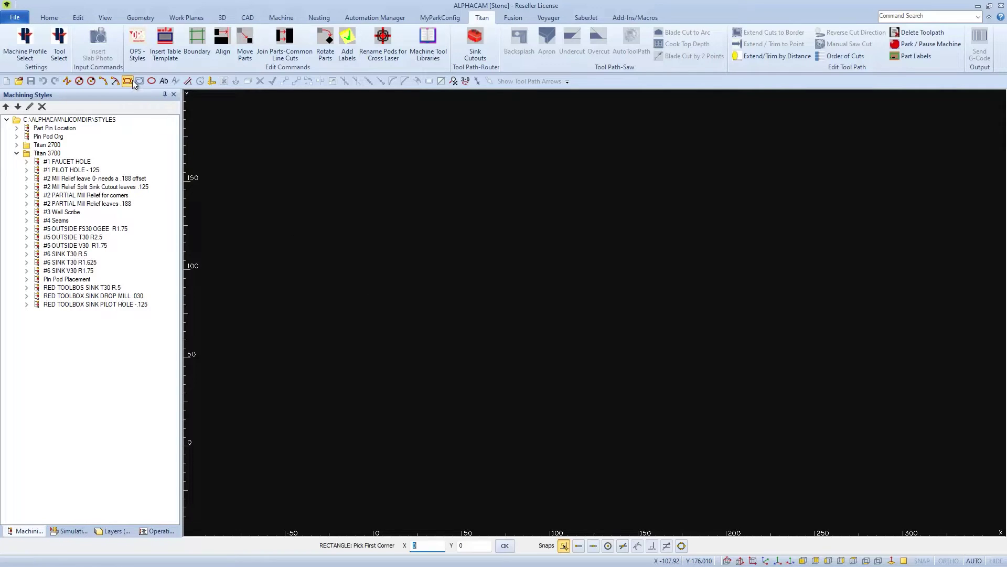
key("Return")
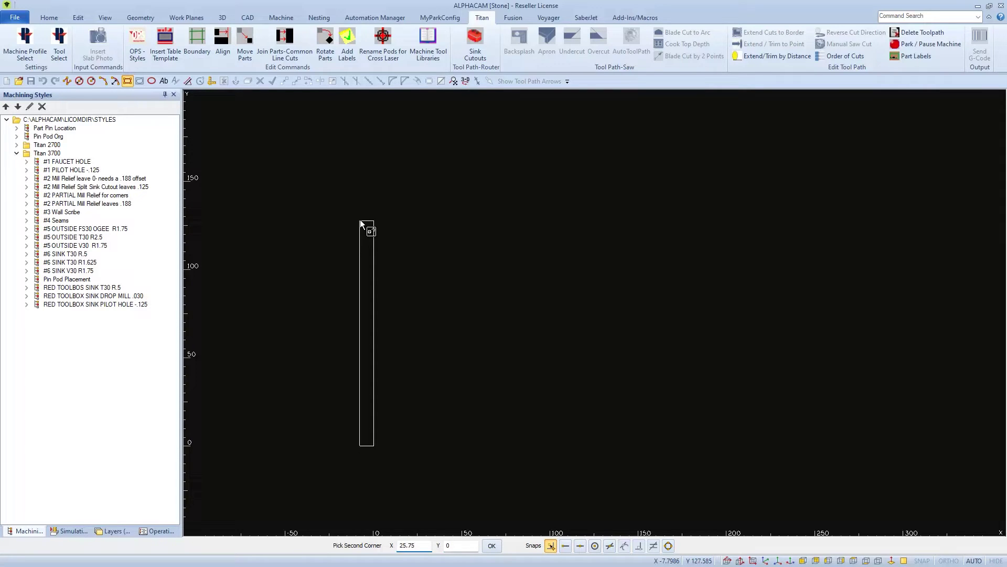
key("Tab")
type("21.75")
key("Return")
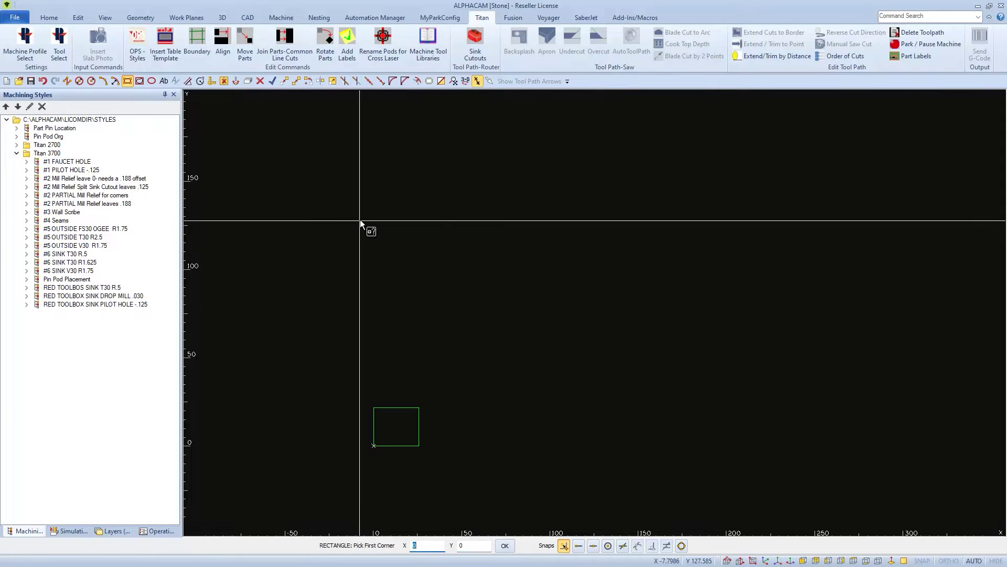
- Insert the table template and move the rectangle near the table's lower right
left_click(169, 46)
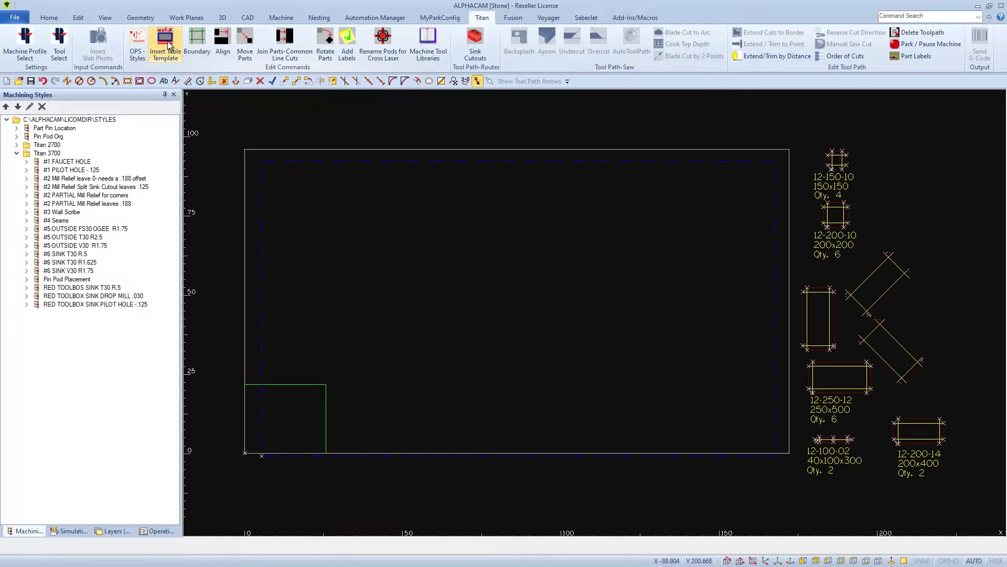
left_click(284, 80)
left_click(296, 384)
left_click(288, 398)
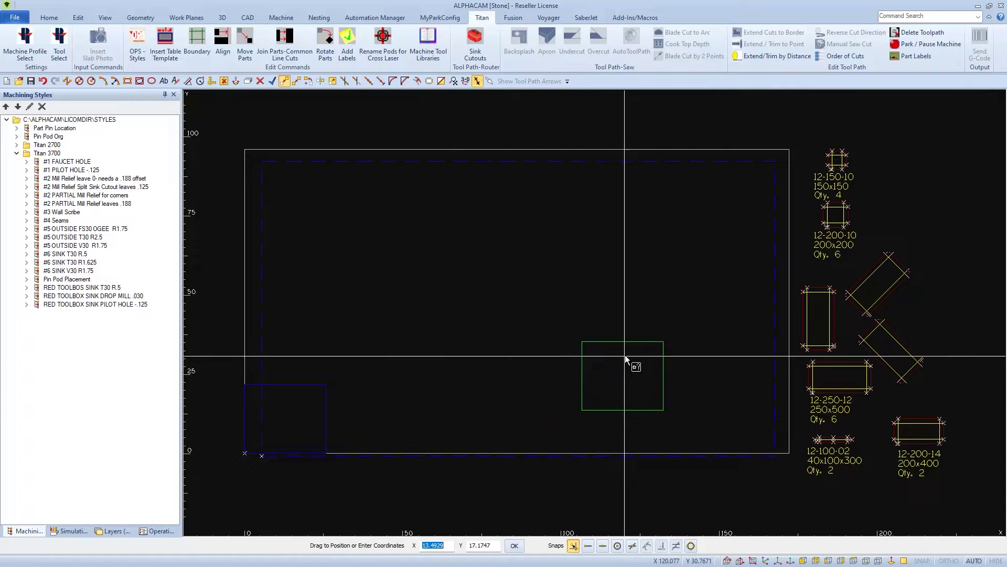
left_click(664, 359)
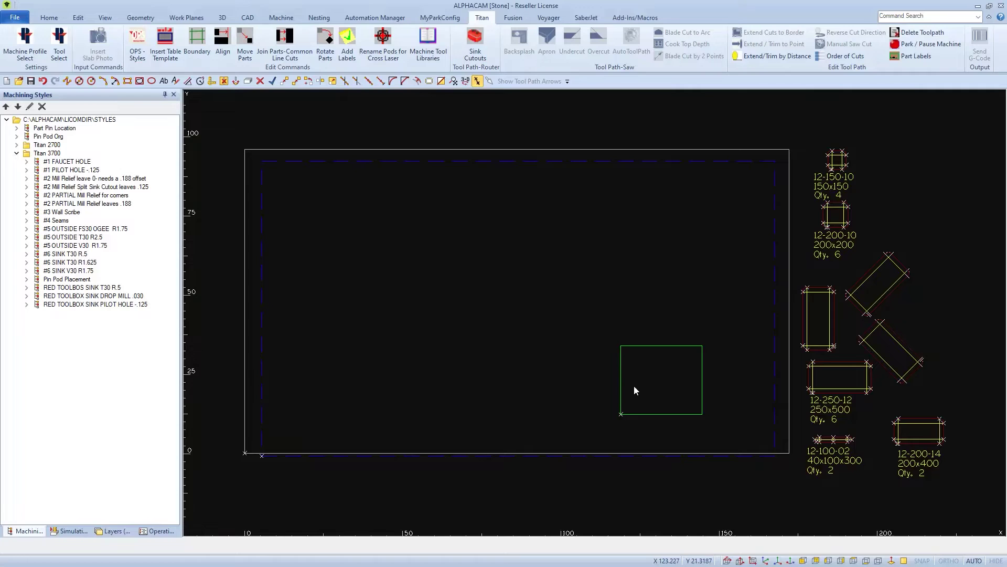
scroll(627, 401, "up", 2)
scroll(626, 399, "up", 3)
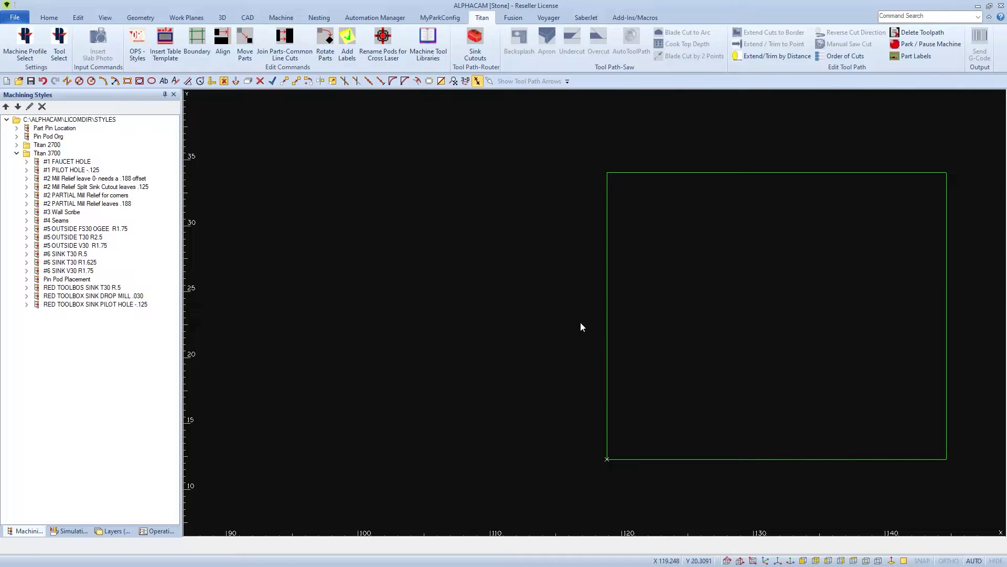
- Offset the rectangle's left edge 3/16 (0.1875) inward as a single new line
left_click(417, 81)
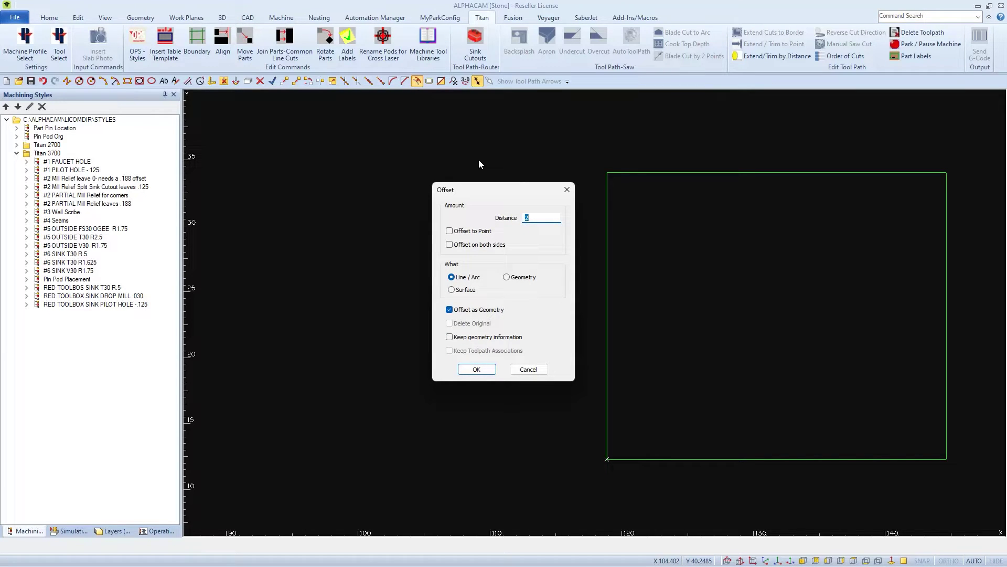
type("3/16")
left_click(452, 278)
left_click(475, 369)
left_click(607, 336)
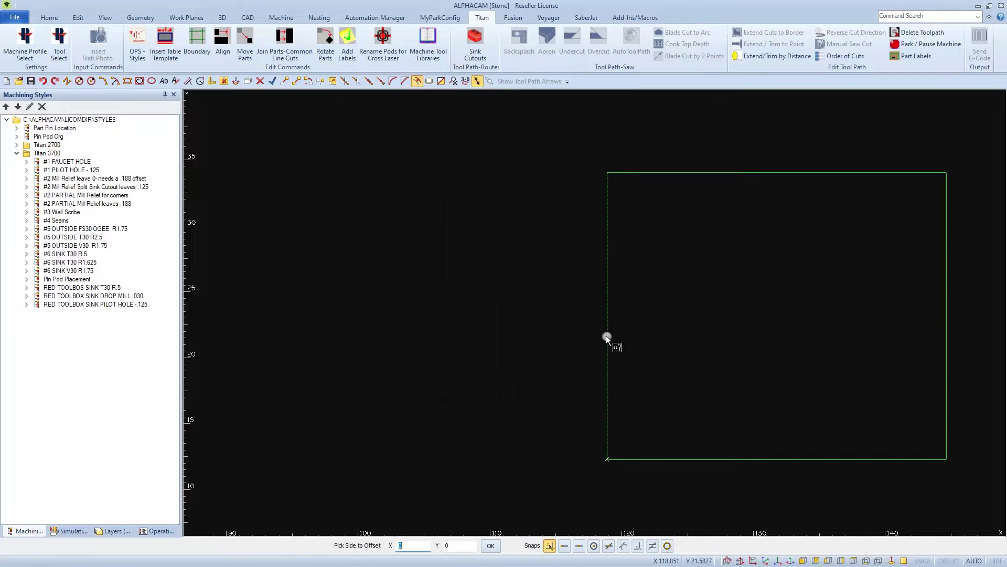
left_click(627, 332)
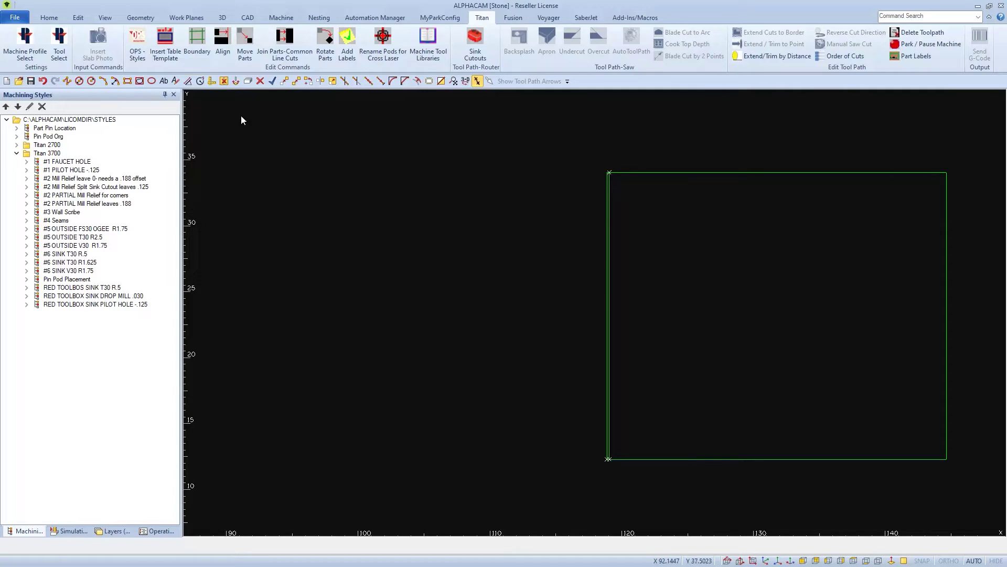
- Extend the offset left-edge line 6 units beyond both its bottom and top ends
left_click(78, 19)
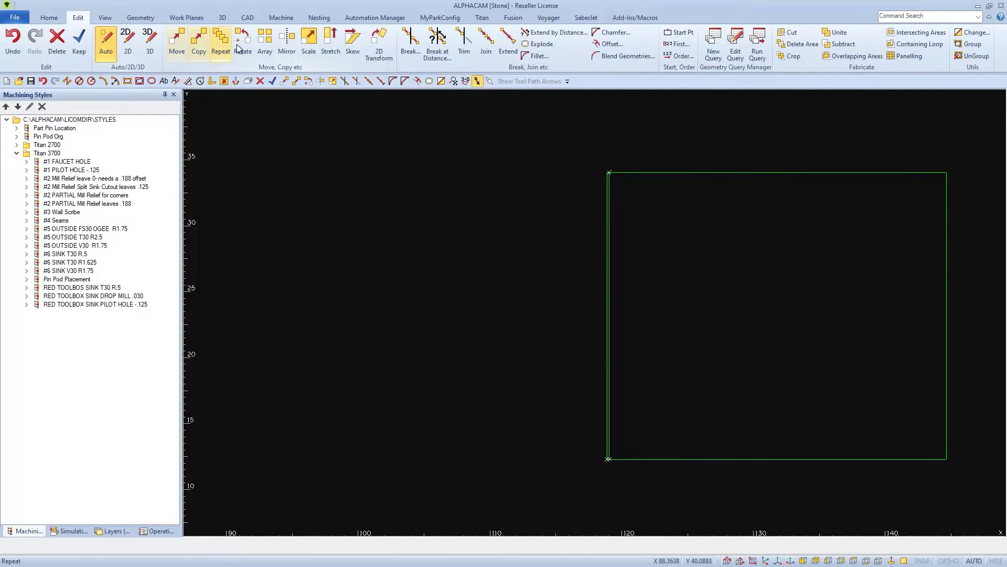
left_click(556, 32)
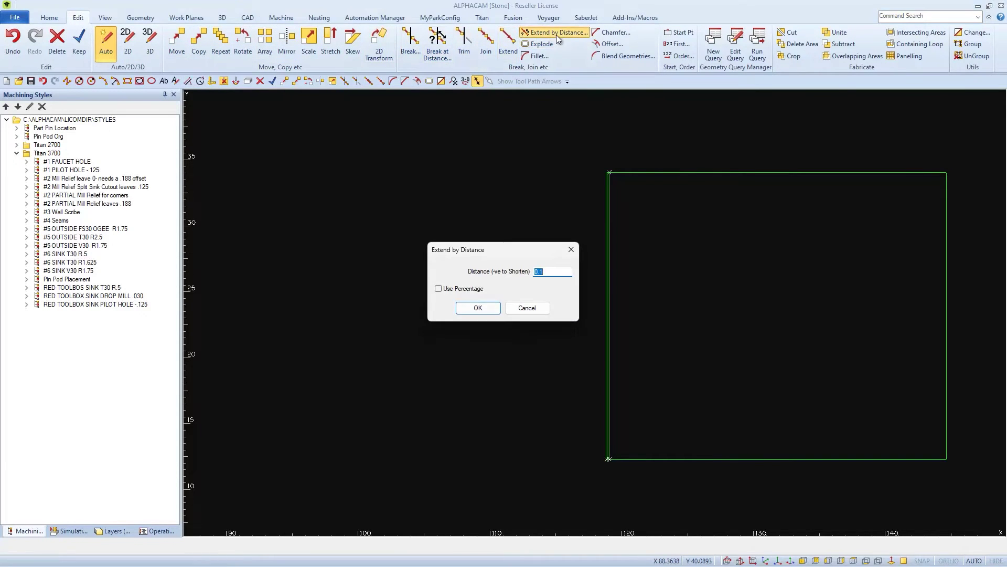
type("1")
left_click(494, 310)
left_click(609, 440)
right_click(524, 326)
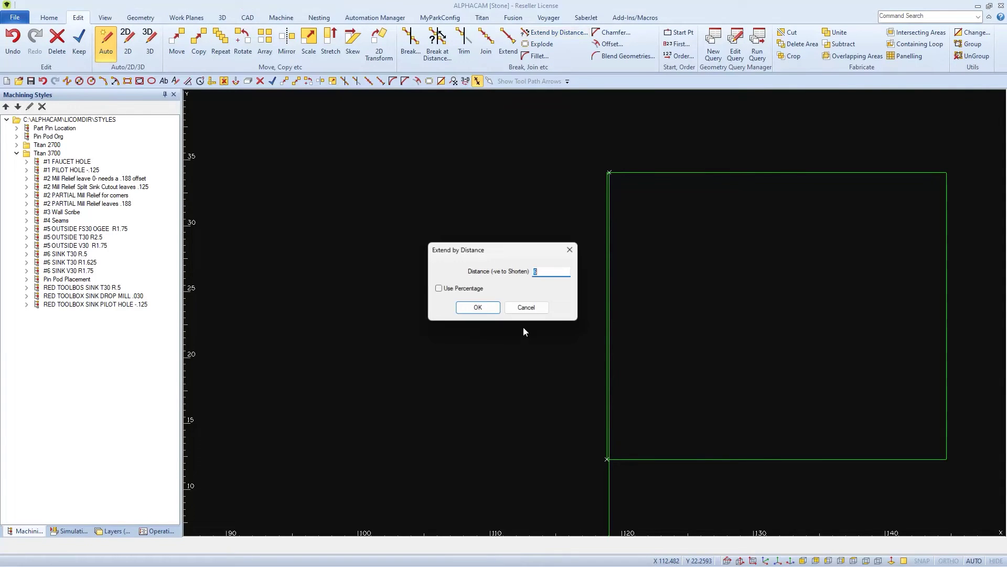
left_click(478, 307)
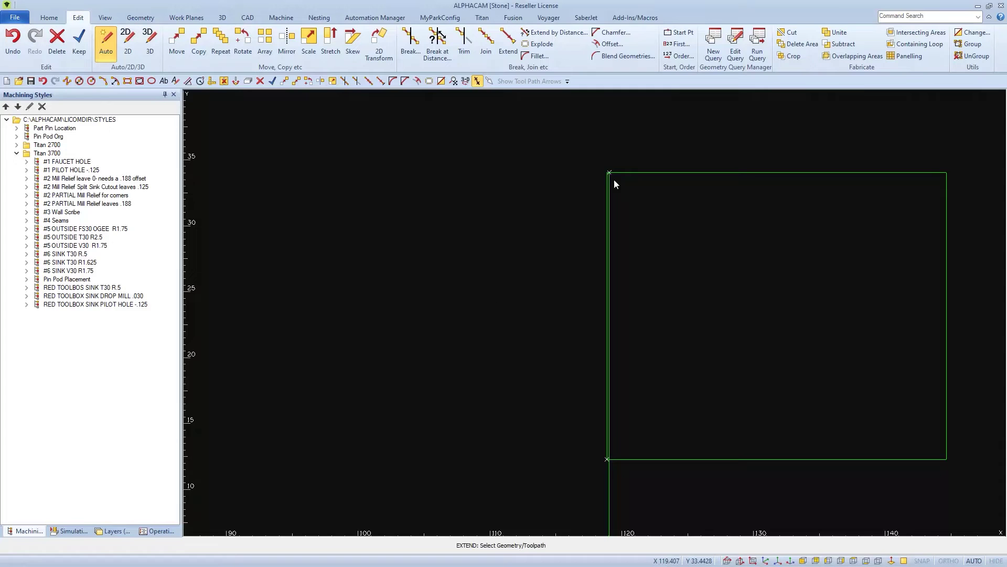
left_click(611, 179)
scroll(639, 222, "down", 1)
middle_click_drag(639, 224, 458, 172)
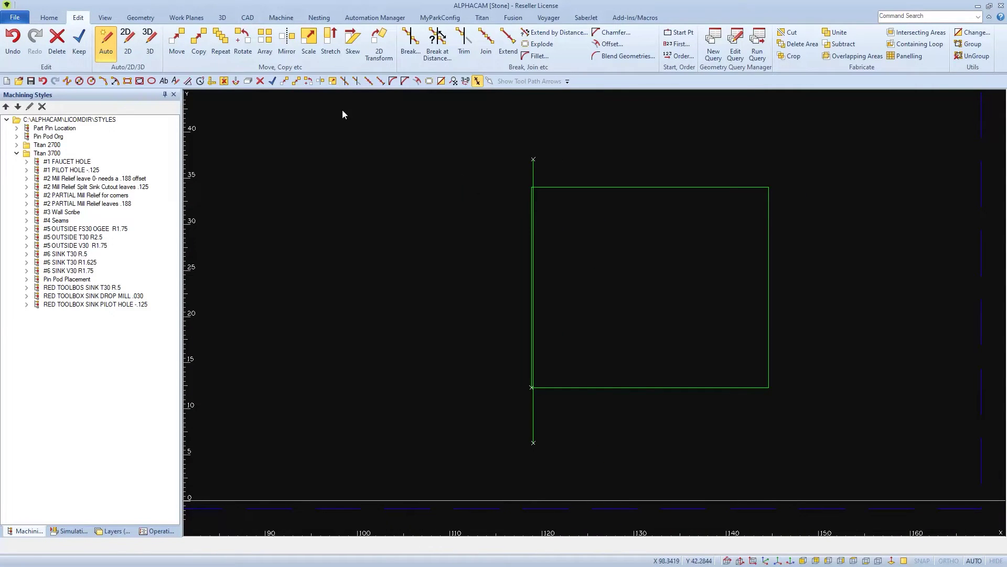
- Set the rectangle as the material block with top Z 1.2 and bottom Z 0
left_click(220, 19)
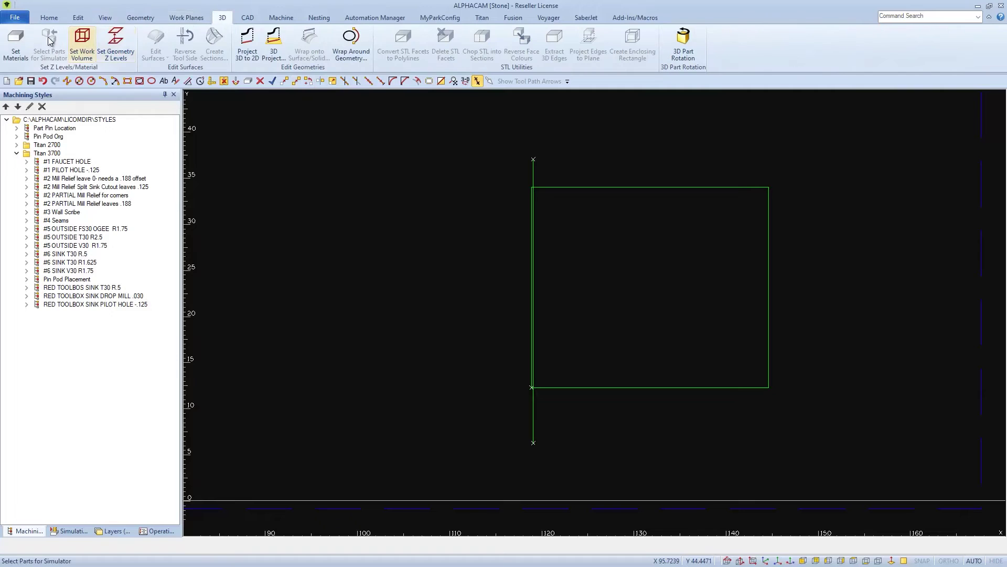
left_click(16, 43)
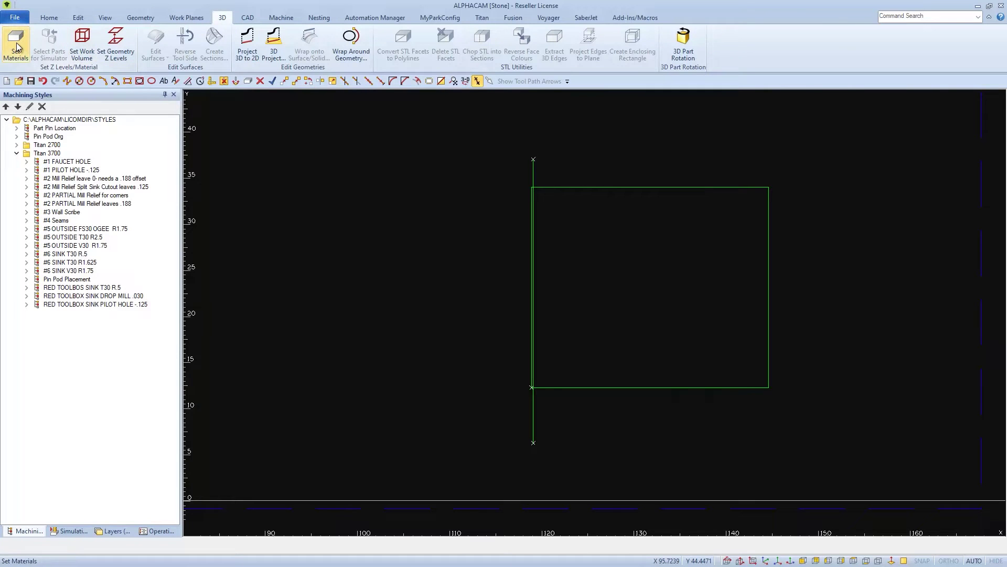
left_click(579, 187)
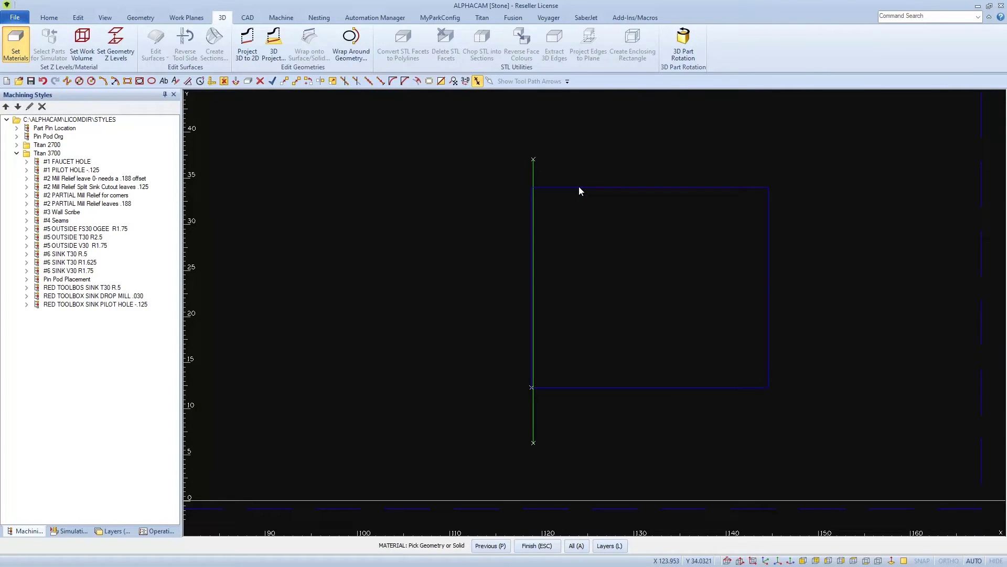
right_click(587, 219)
type("1.2")
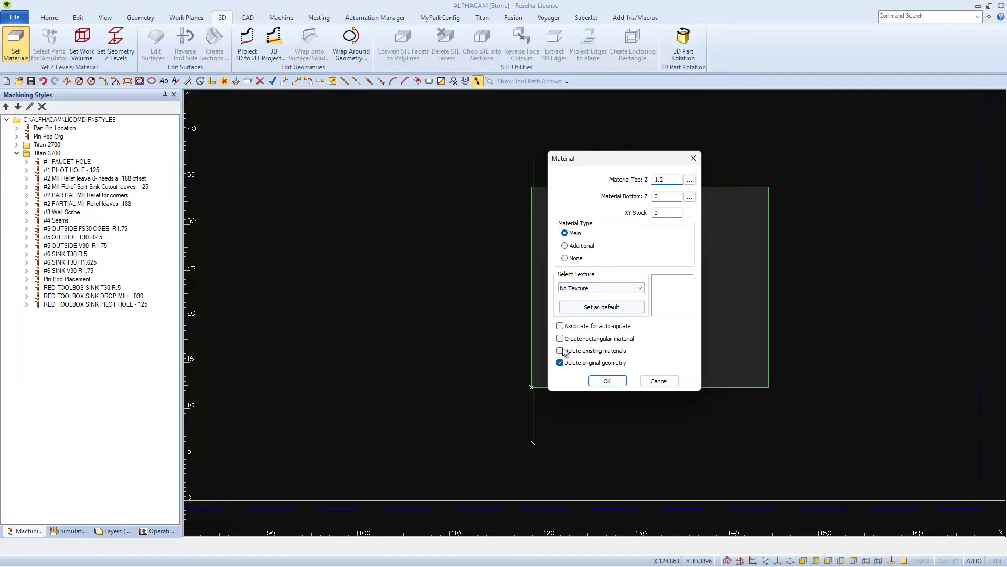
left_click(611, 381)
- Move the 12-200-14 part from the nested parts into the material block
key("Escape")
scroll(610, 382, "down", 2)
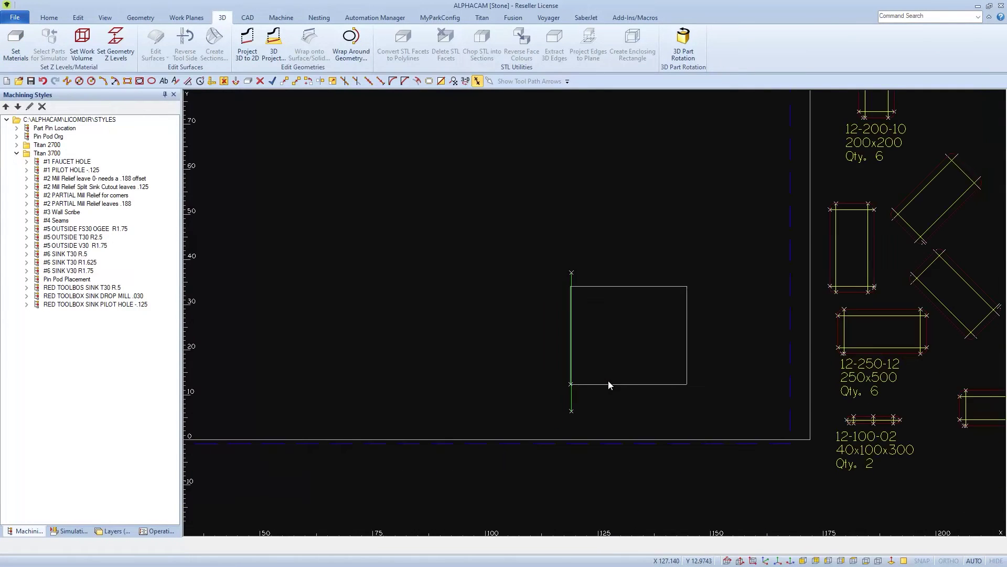
middle_click_drag(743, 415, 499, 414)
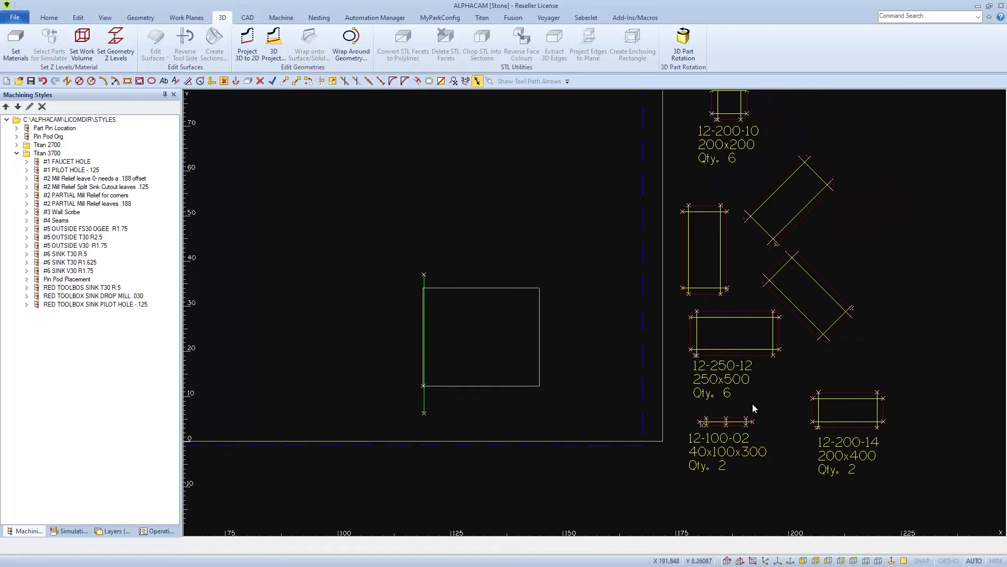
left_click(284, 80)
left_click(869, 428)
key("Escape")
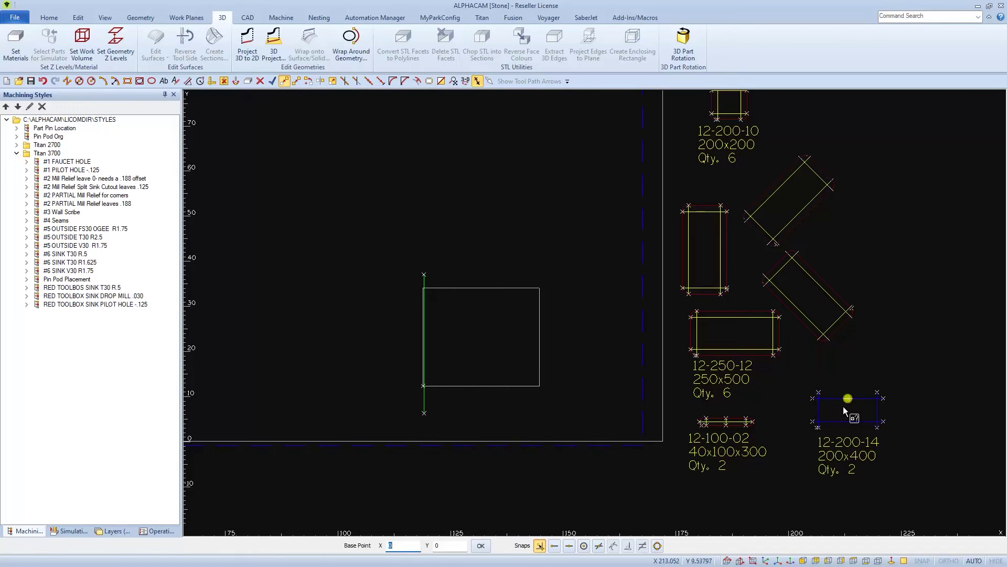
left_click(848, 420)
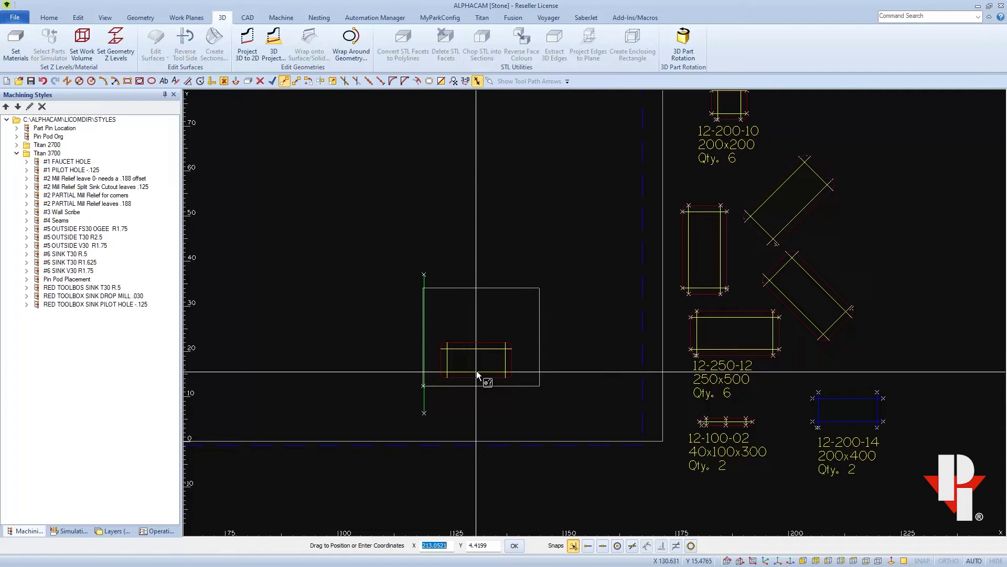
left_click(478, 374)
key("Escape")
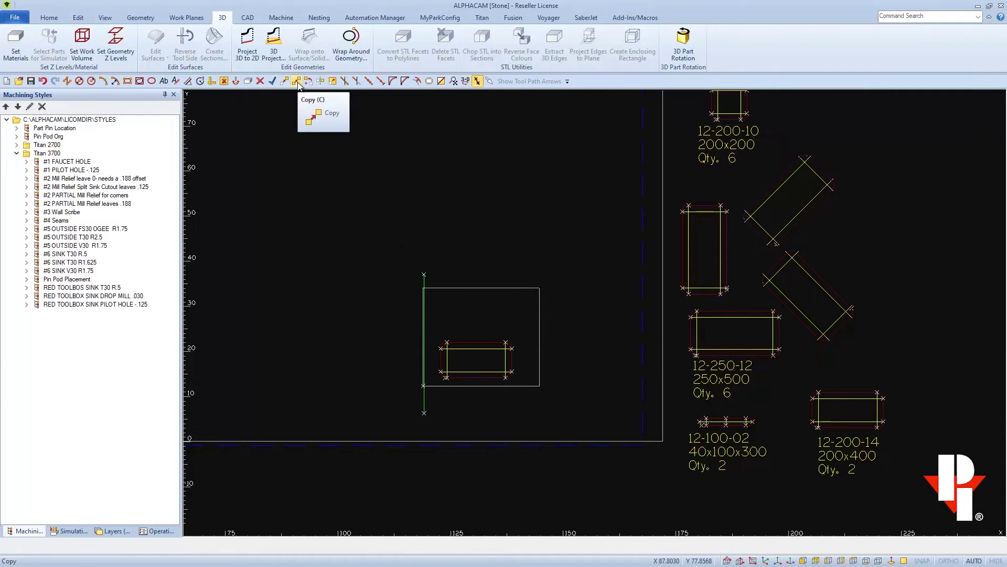
- Copy the 12-200-14 part to place a second one directly above the first
left_click(296, 81)
left_click(482, 344)
key("Escape")
left_click(480, 318)
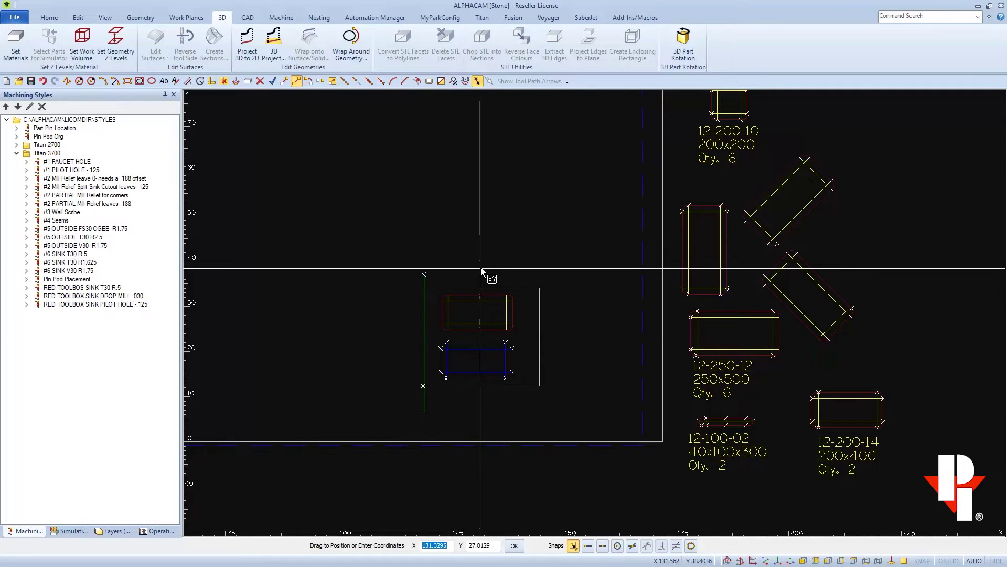
left_click(481, 268)
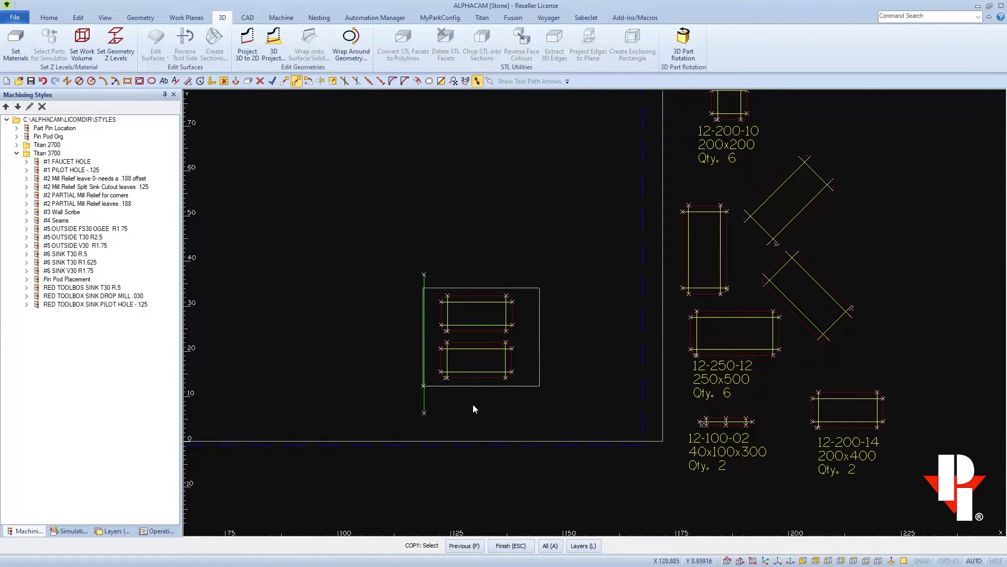
key("Escape")
scroll(474, 405, "down", 2)
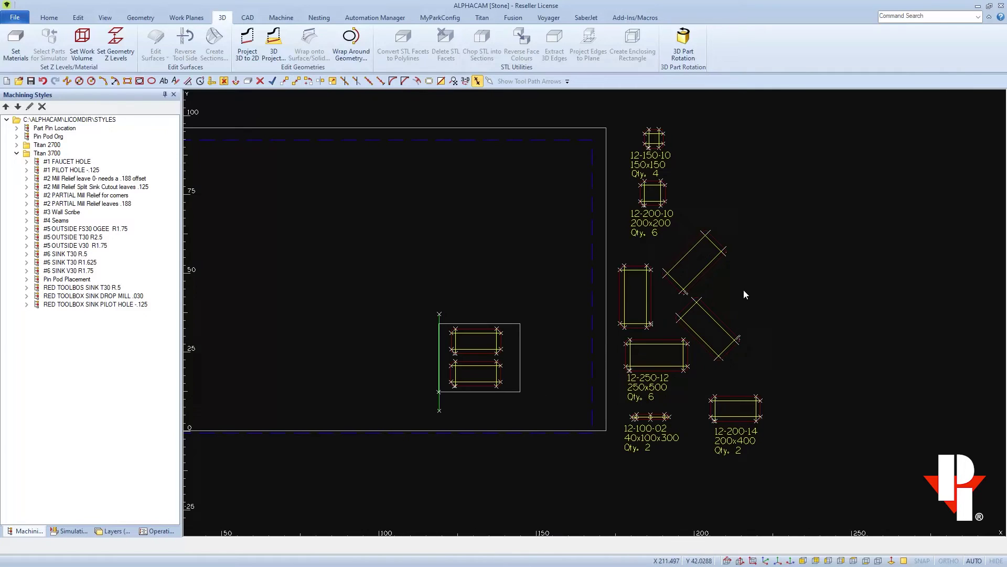
- Window-select the 87 leftover nested-part geometries beside the table and delete them
left_click(798, 119)
left_click(624, 474)
key("Delete")
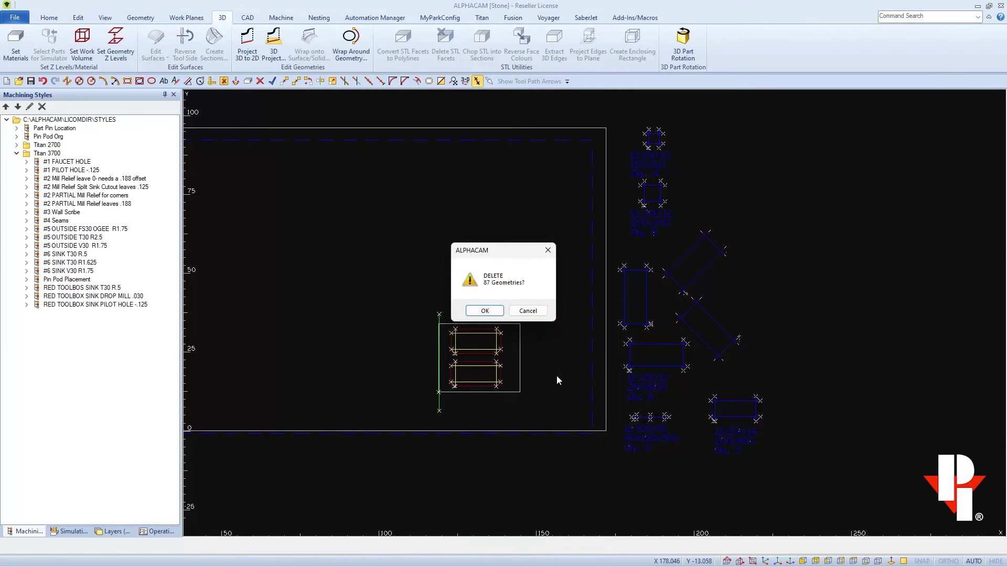
left_click(477, 312)
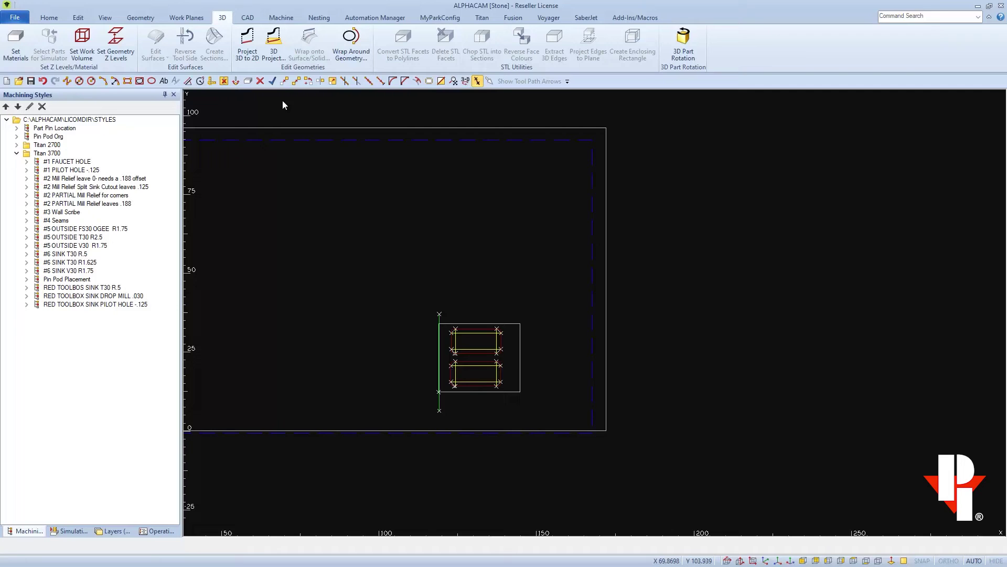
- Reverse the left-edge line's tool direction with the tool on its left side
left_click(282, 18)
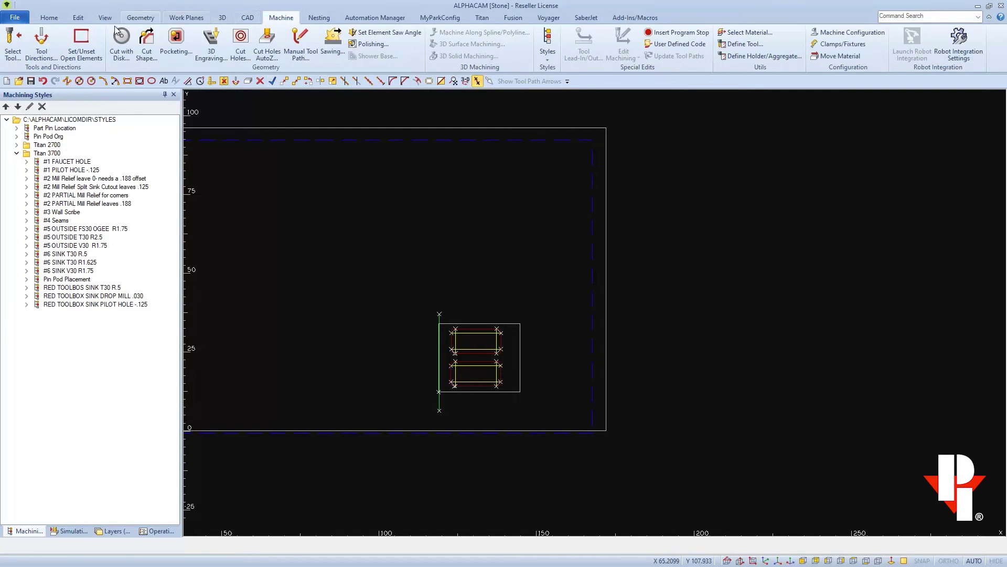
left_click(43, 47)
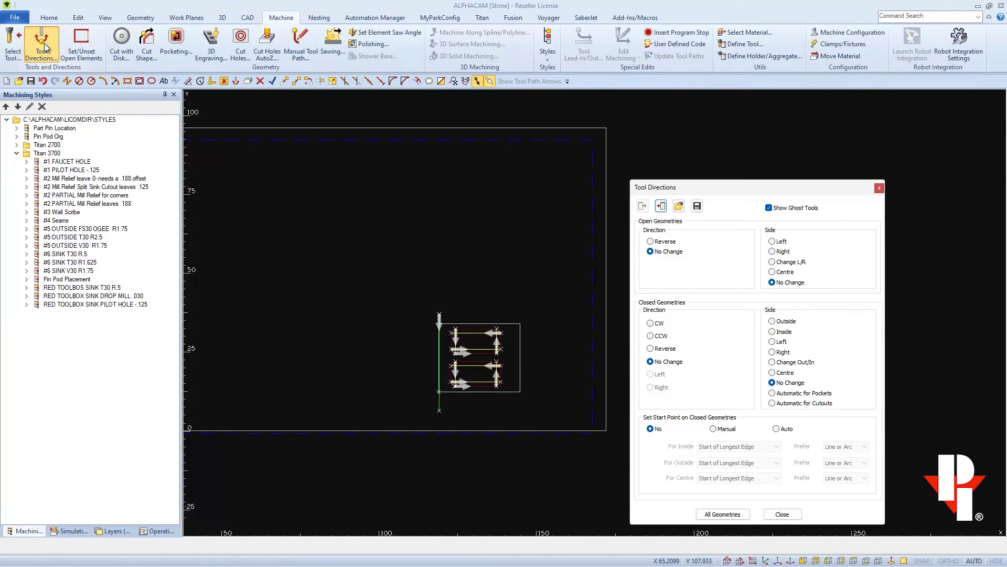
left_click(652, 242)
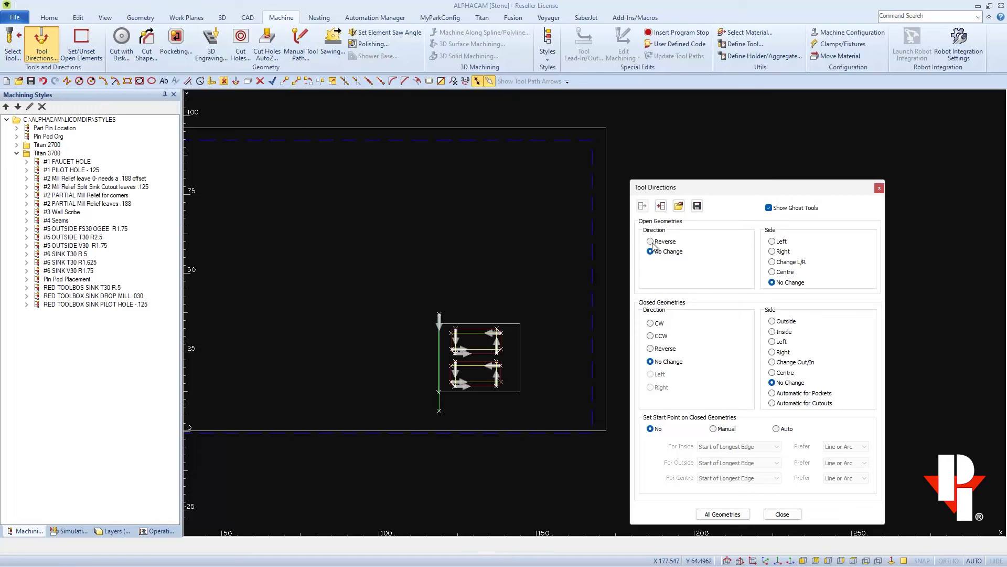
left_click(773, 242)
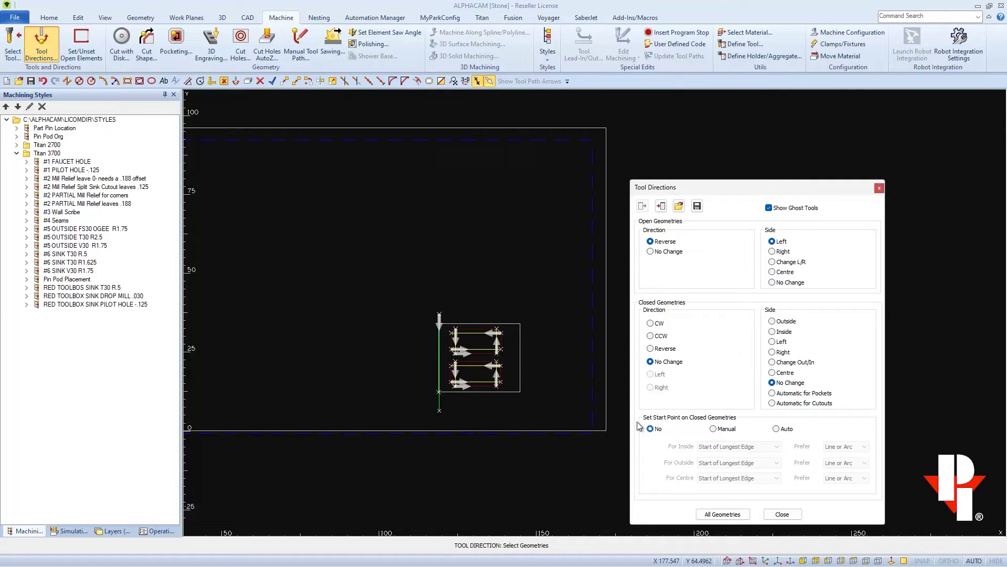
left_click(440, 405)
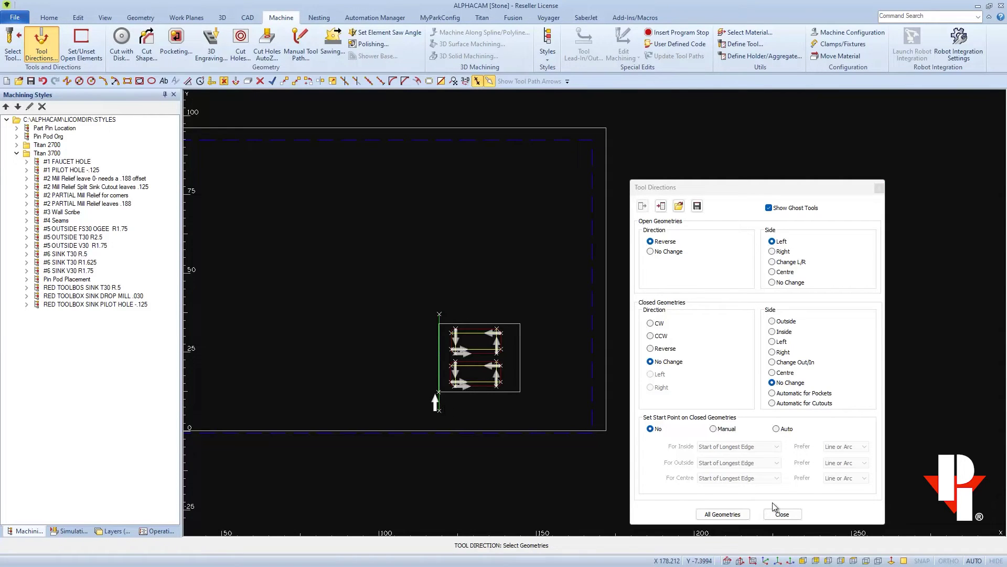
left_click(783, 514)
- Zoom in and select the #5 OUTSIDE T30 R1.625 style, briefly checking #6 SINK T30 R1.625
scroll(477, 395, "up", 4)
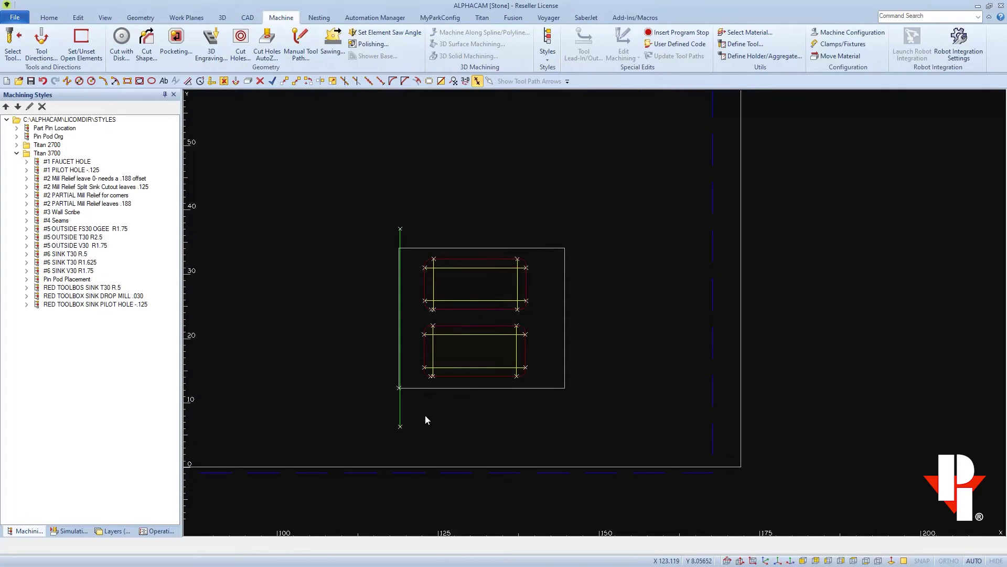
scroll(386, 430, "up", 2)
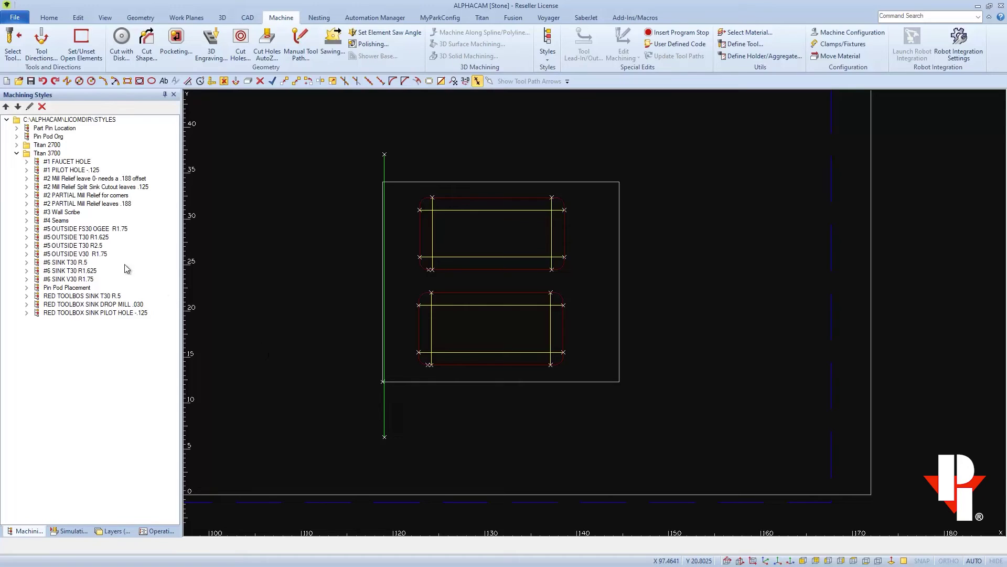
left_click(97, 237)
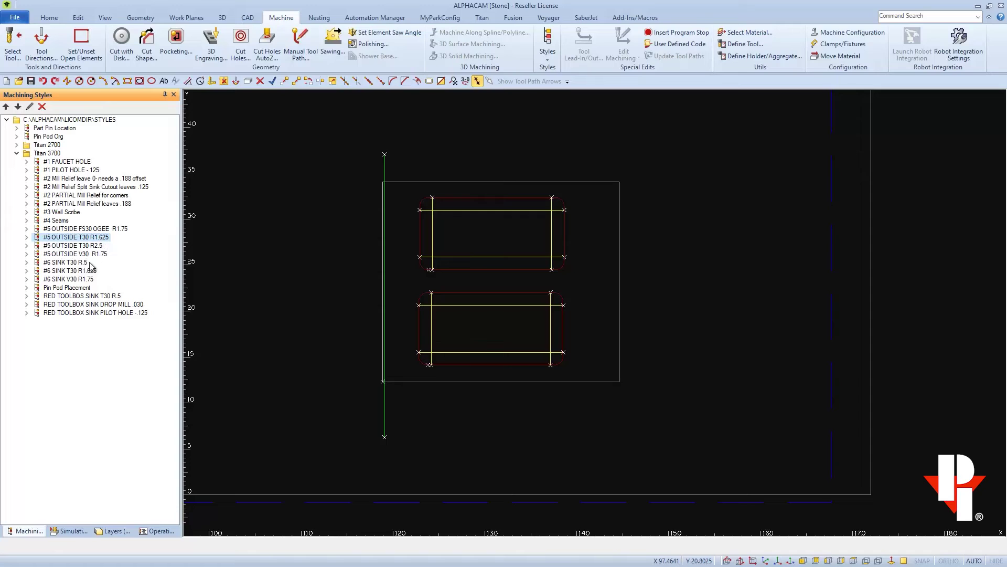
left_click(59, 271)
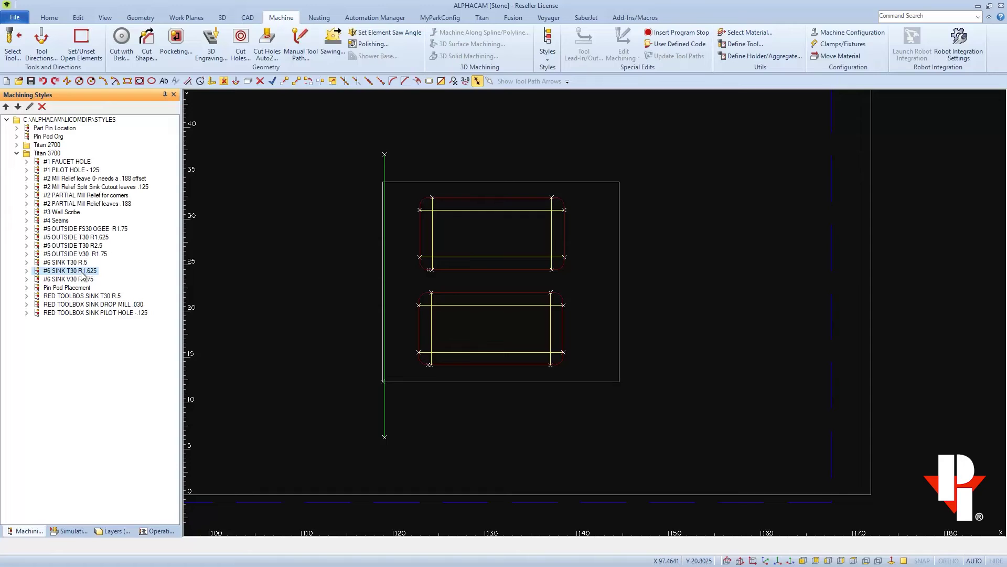
left_click(93, 237)
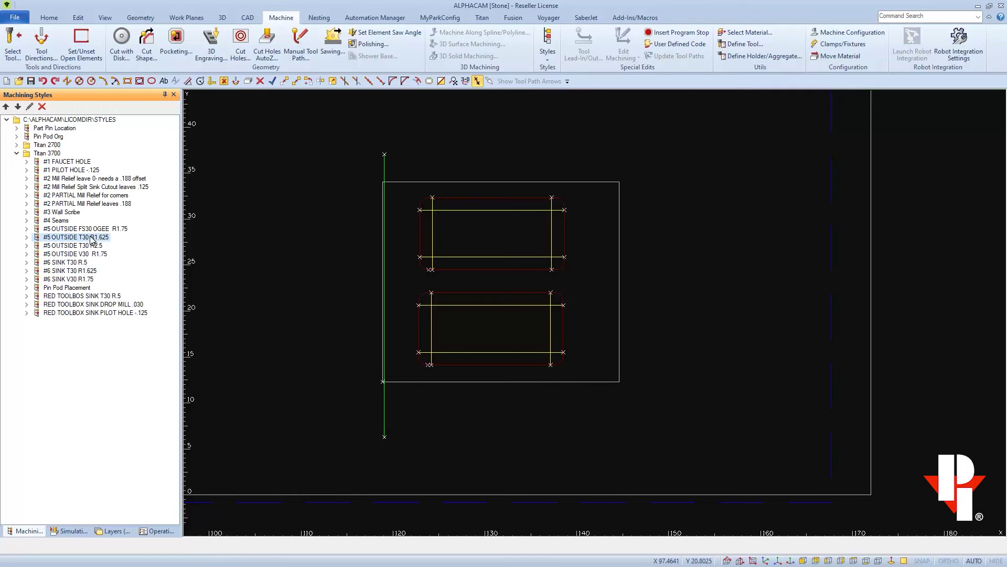
- Expand #5 OUTSIDE T30 R1.625 and compare its roughing passes with #5 OUTSIDE T30 R2.5
left_click(27, 238)
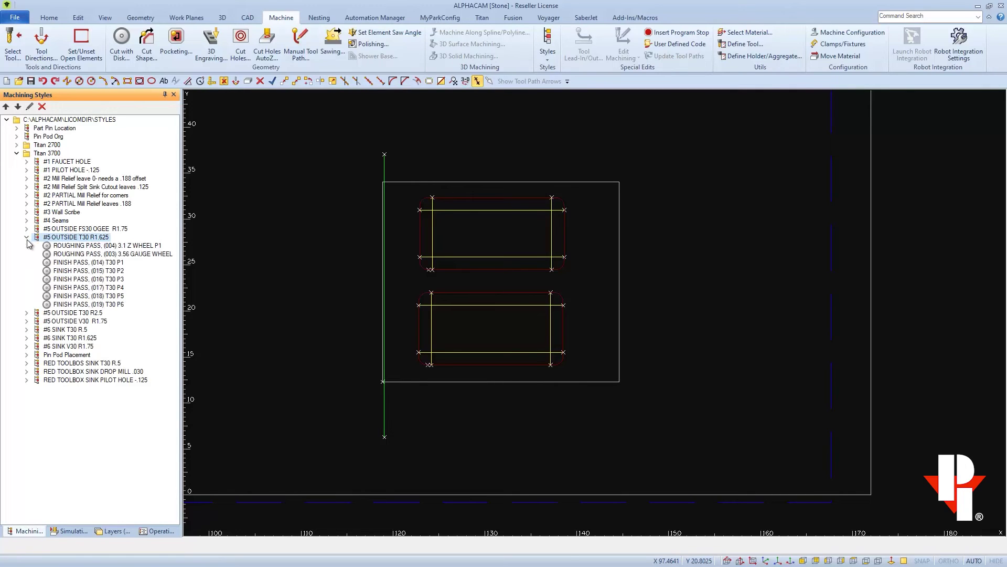
left_click(74, 246)
left_click(73, 255)
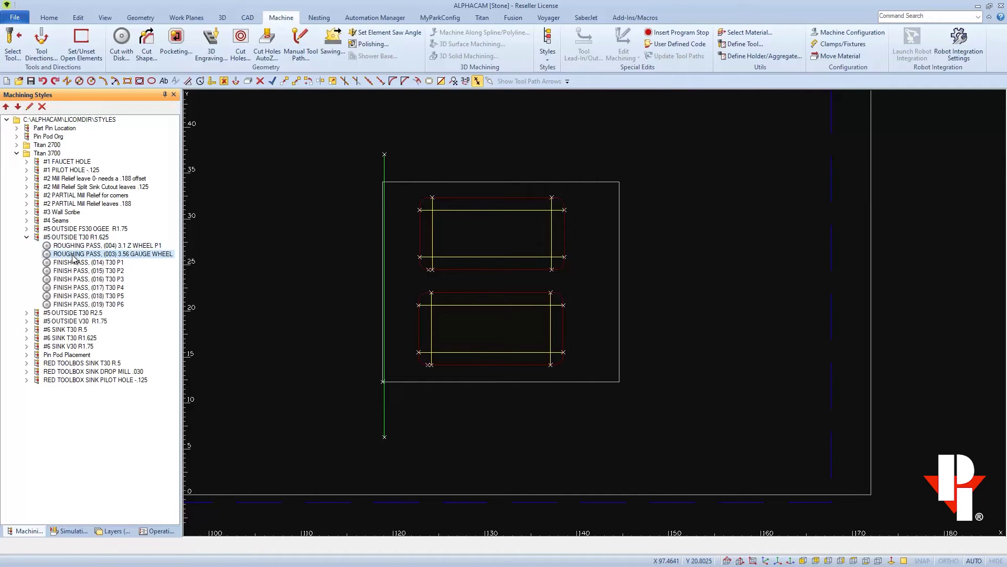
left_click(26, 313)
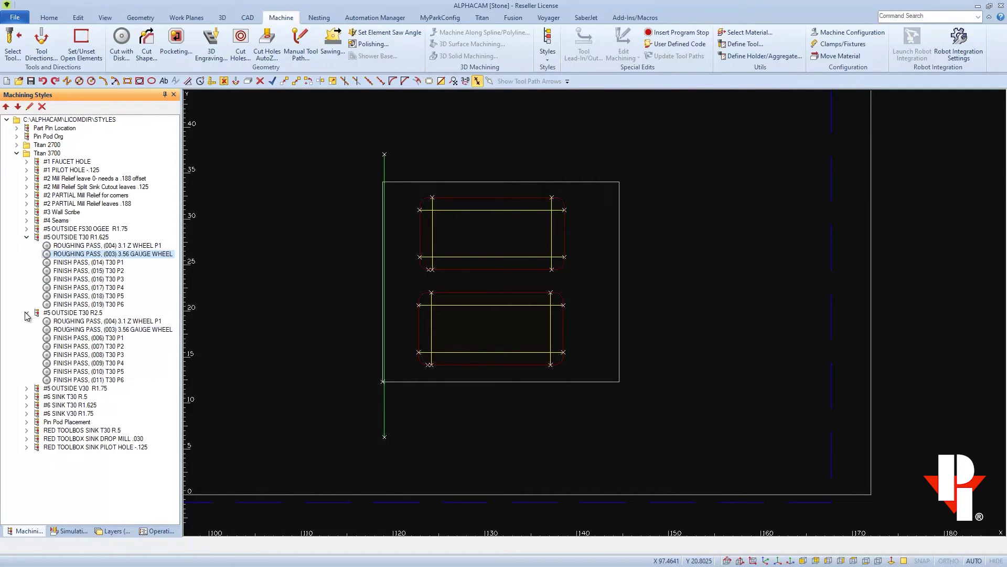
left_click(80, 322)
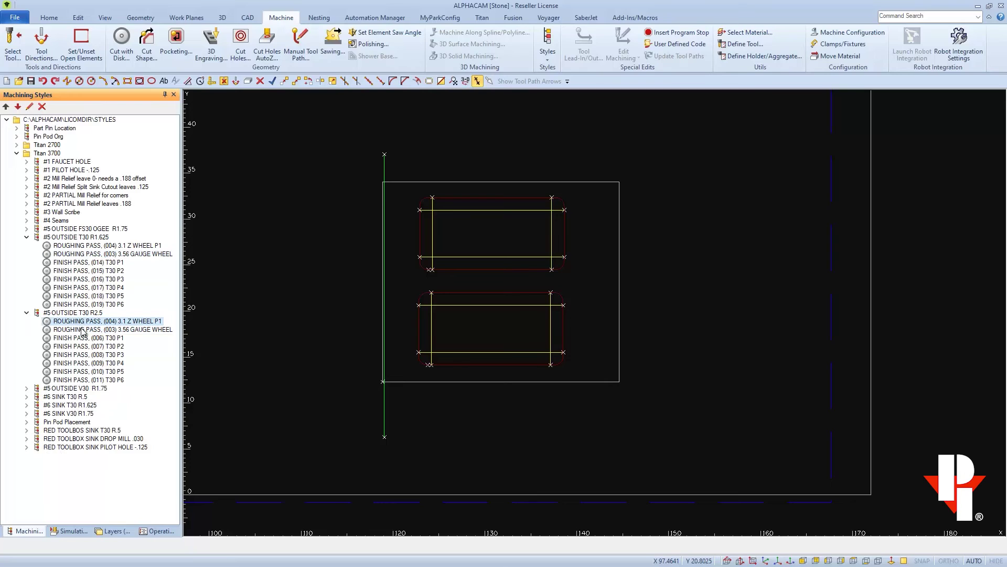
left_click(83, 331)
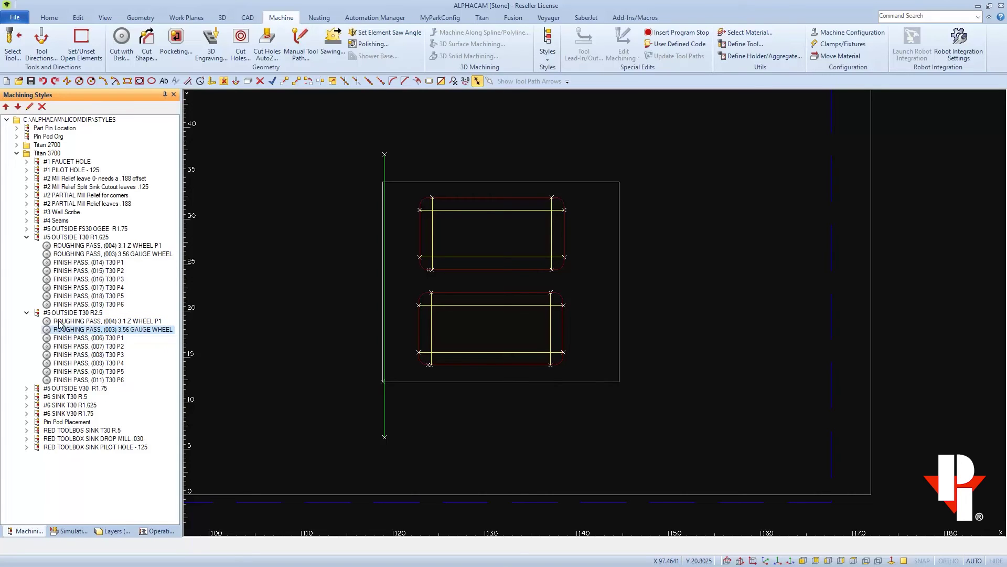
left_click(27, 313)
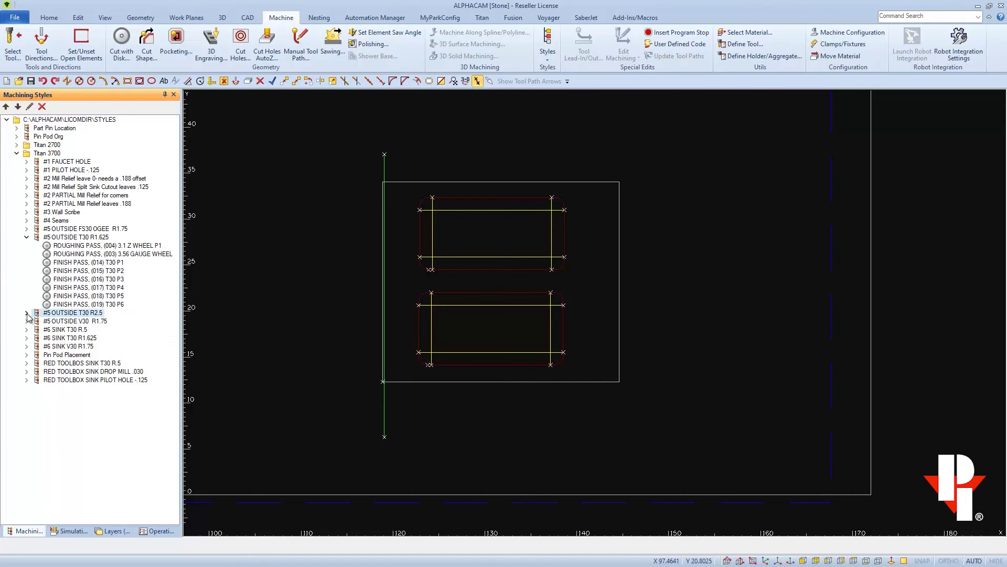
- Apply the #5 OUTSIDE T30 R1.625 style to the left-edge line and list its eight operations
right_click(76, 239)
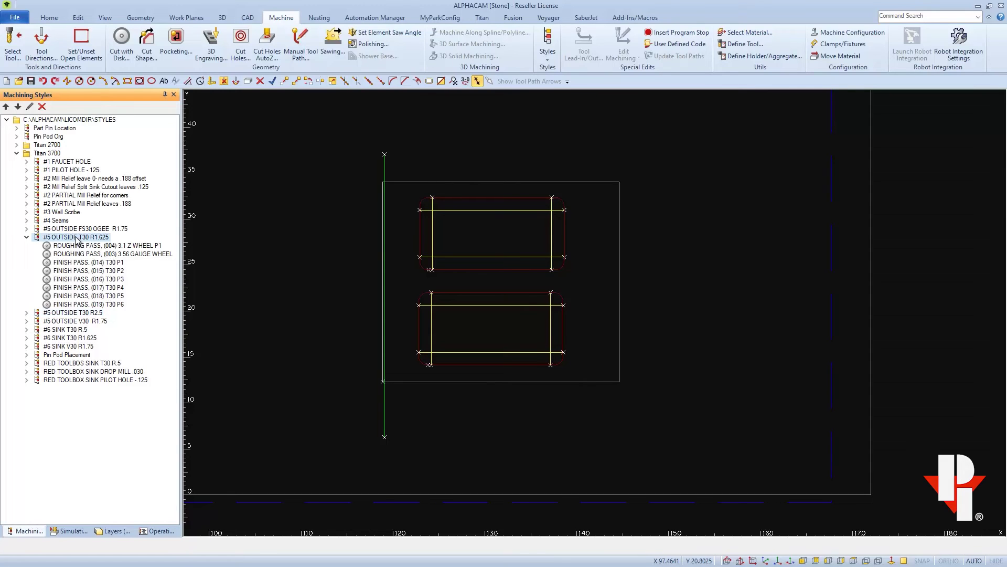
left_click(114, 244)
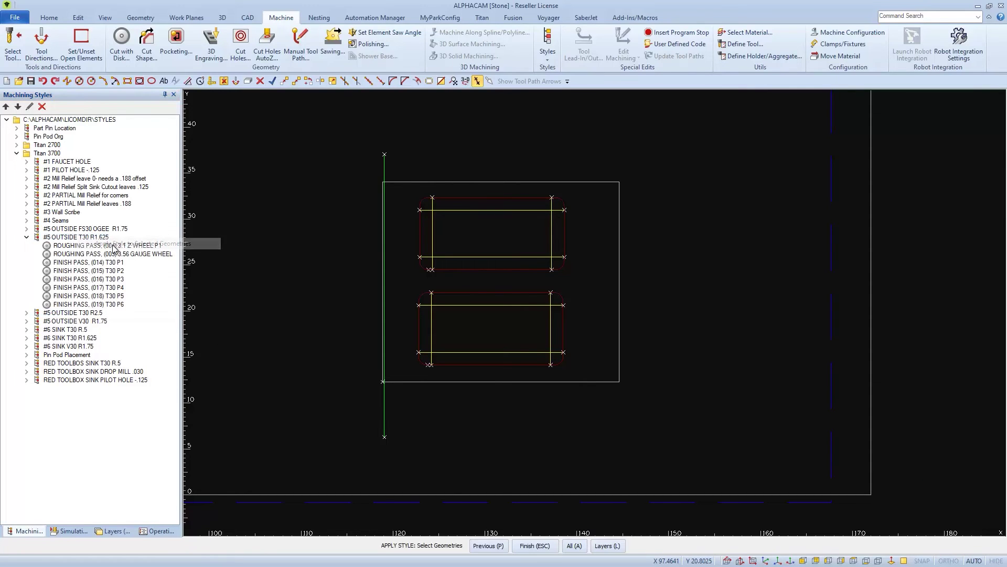
left_click(385, 419)
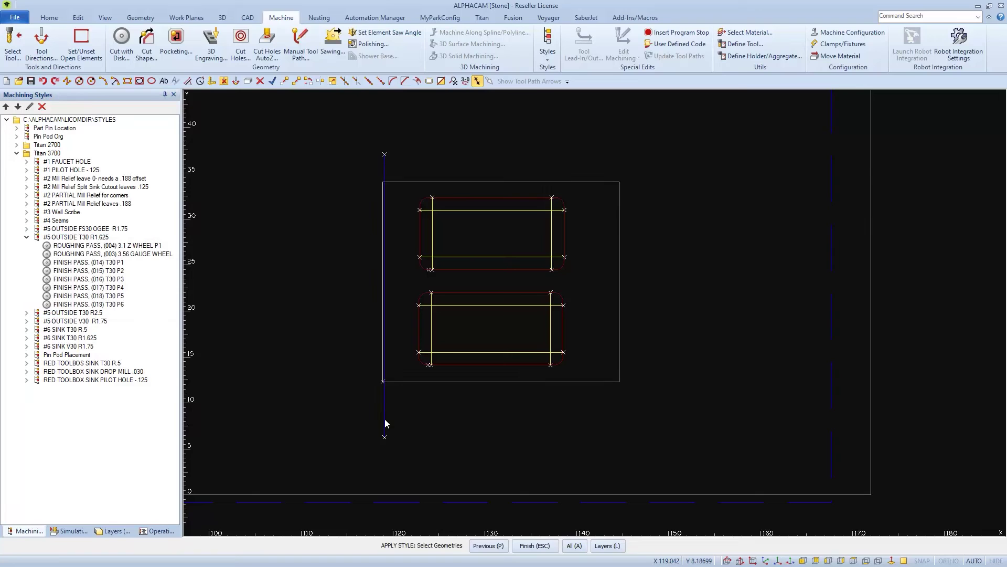
key("Escape")
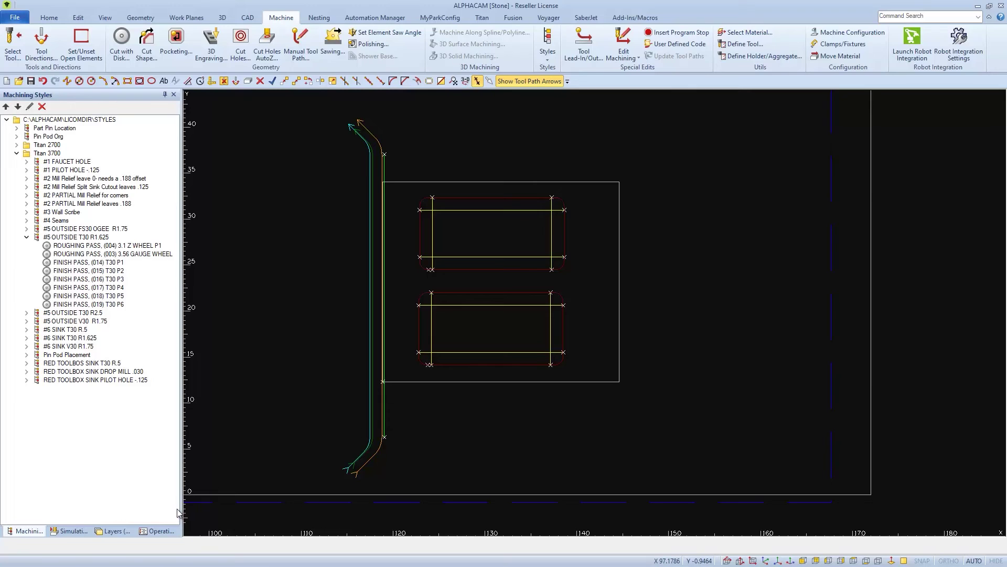
left_click(169, 529)
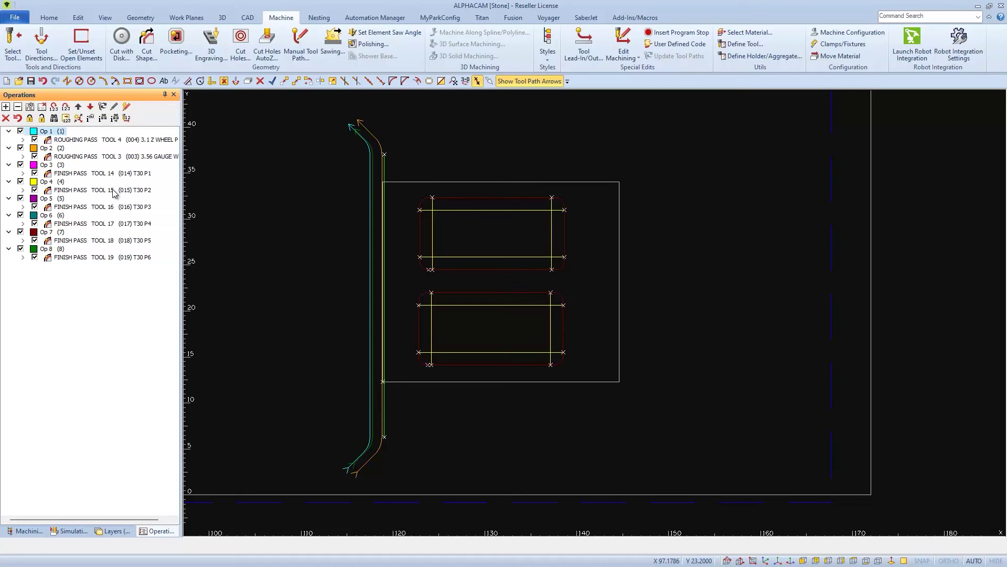
- Reduce the Op 4 (T30 P2) finish pass cut feed from 360 to 160
left_click(113, 191)
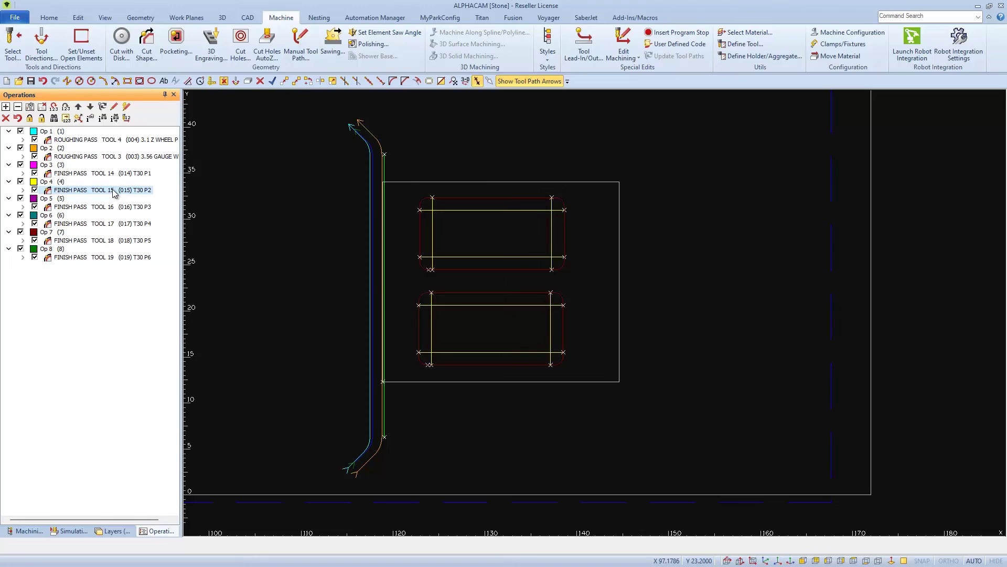
right_click(113, 191)
left_click(139, 197)
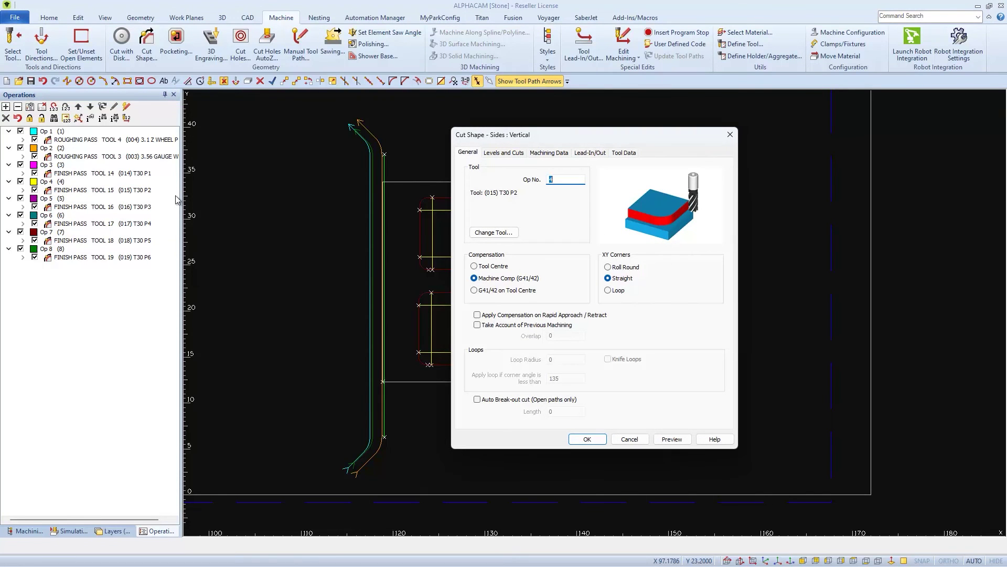
left_click(624, 153)
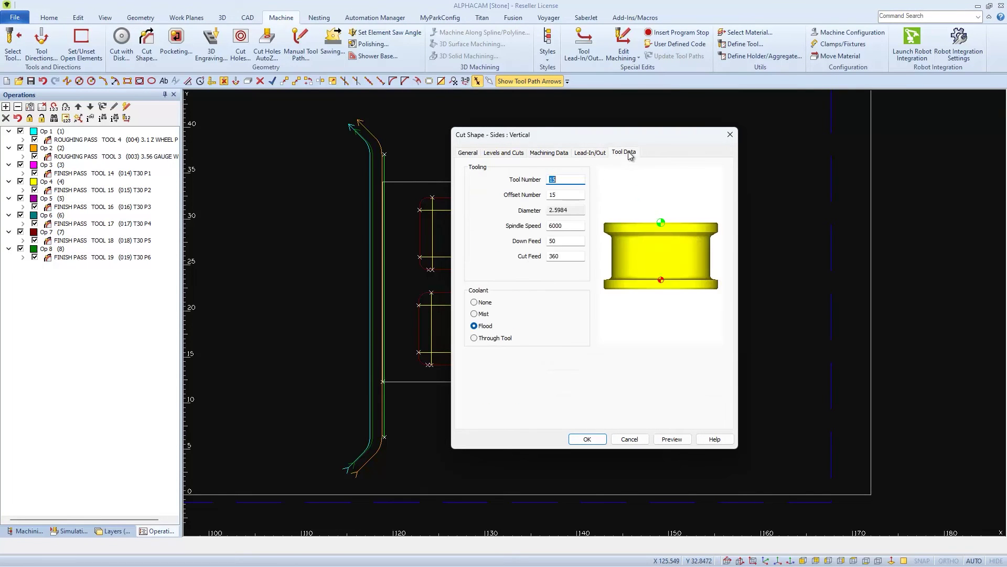
double_click(555, 256)
type("16")
left_click(591, 440)
- Reduce the Op 5 (T30 P3) finish pass cut feed from 360 to 160
left_click(147, 208)
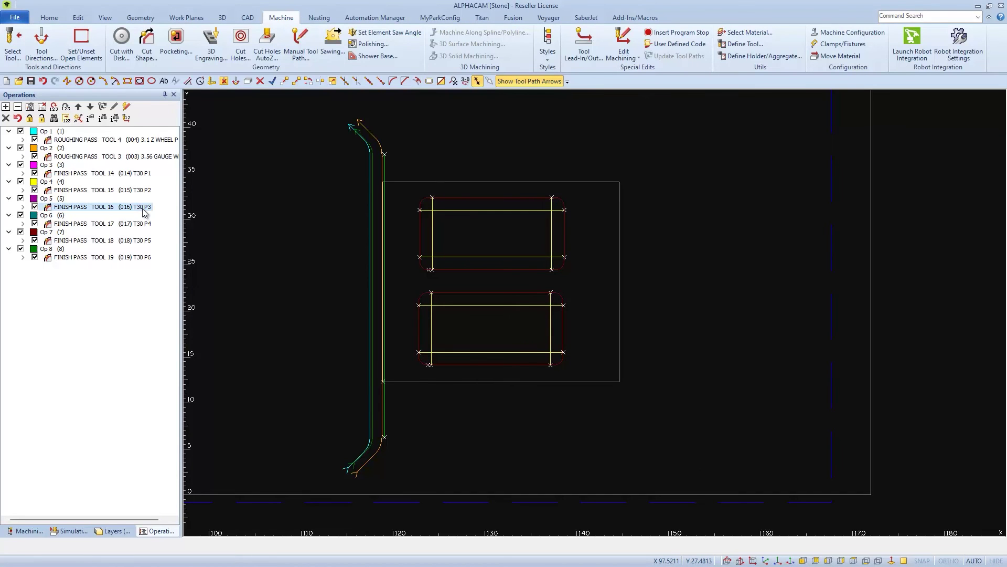
right_click(144, 208)
left_click(180, 217)
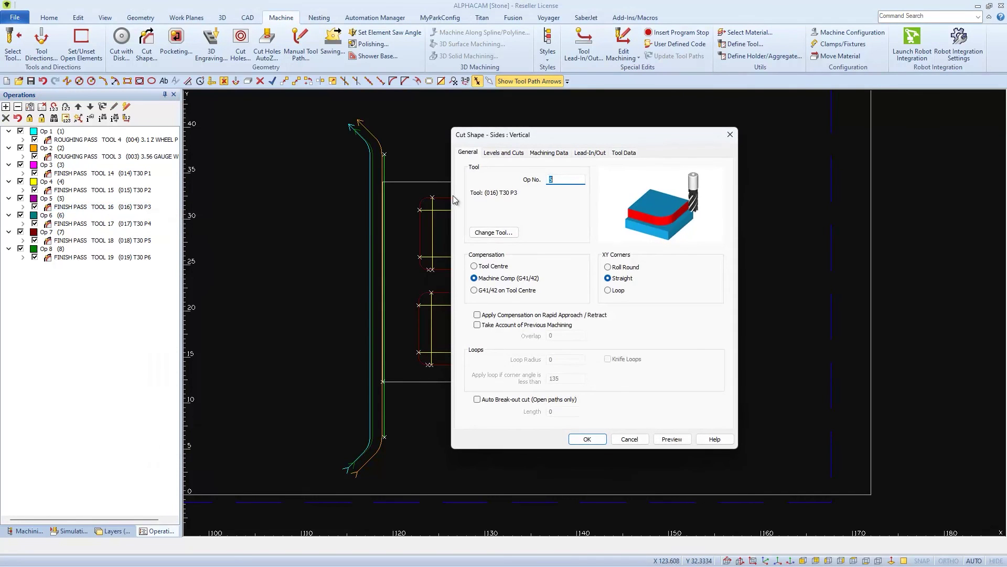
left_click(624, 152)
left_click_drag(565, 255, 540, 255)
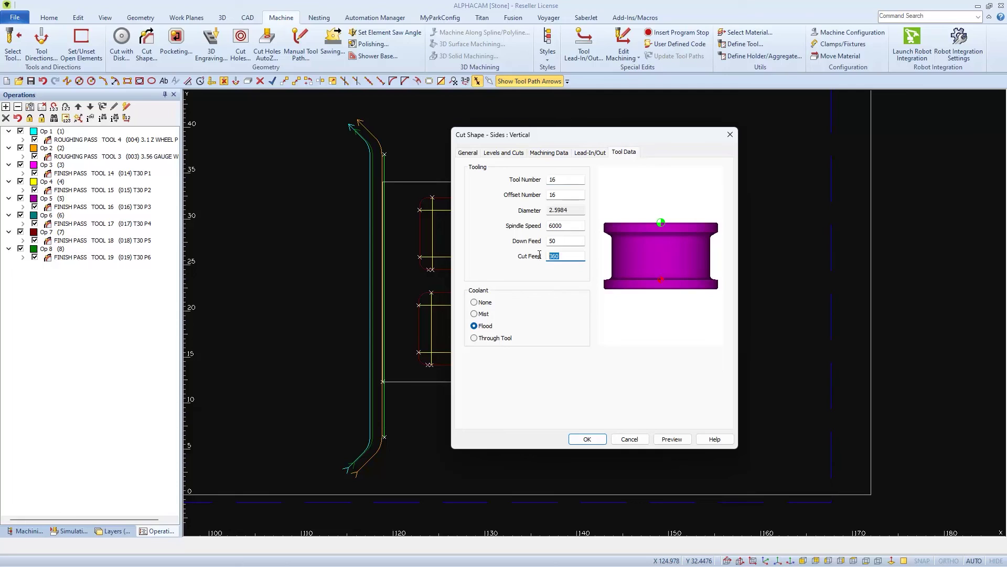
type("16")
left_click(582, 440)
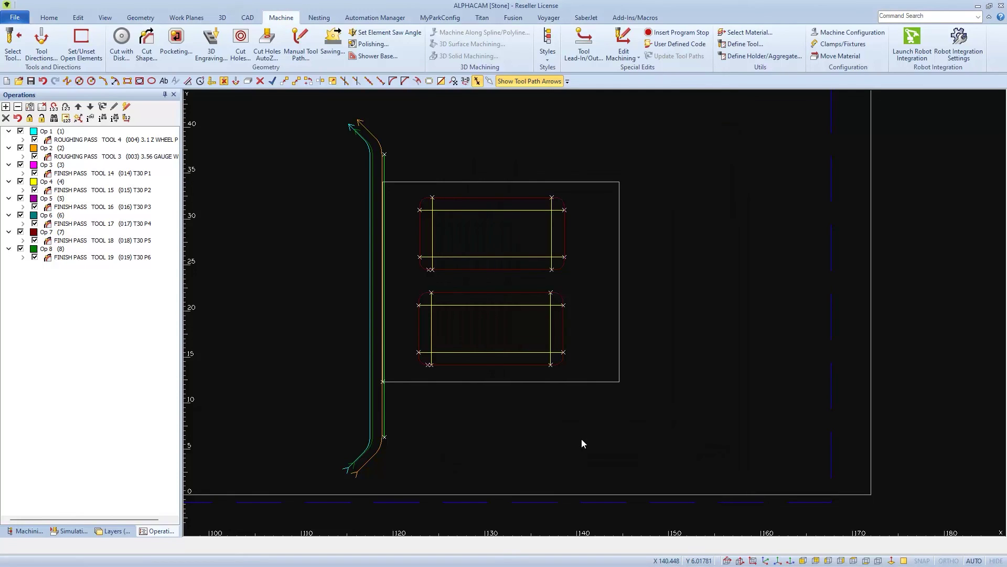
- Delete Op 2, the 3.56 GAUGE WHEEL roughing pass, then send the G-code from the Titan add-on
left_click(148, 159)
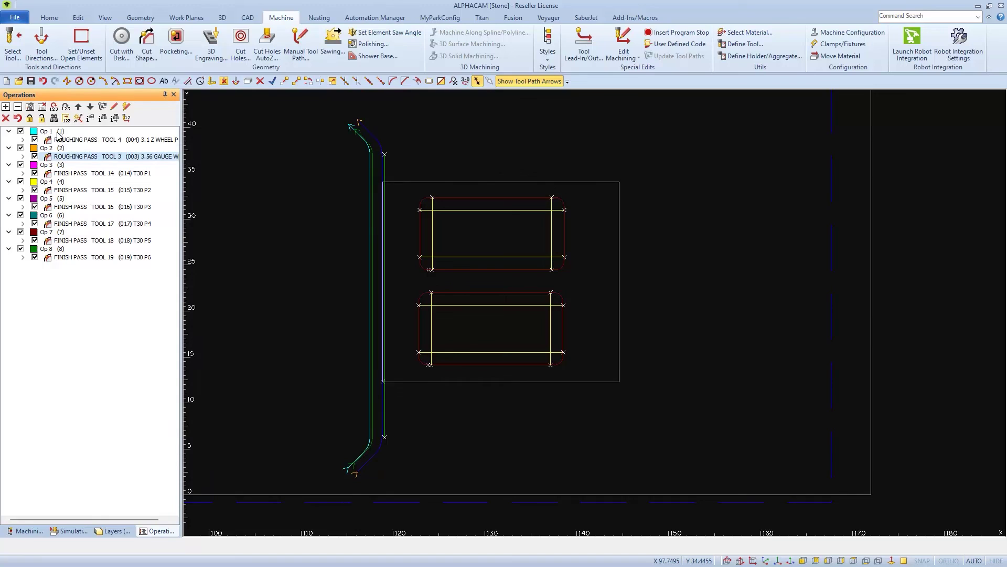
left_click(6, 119)
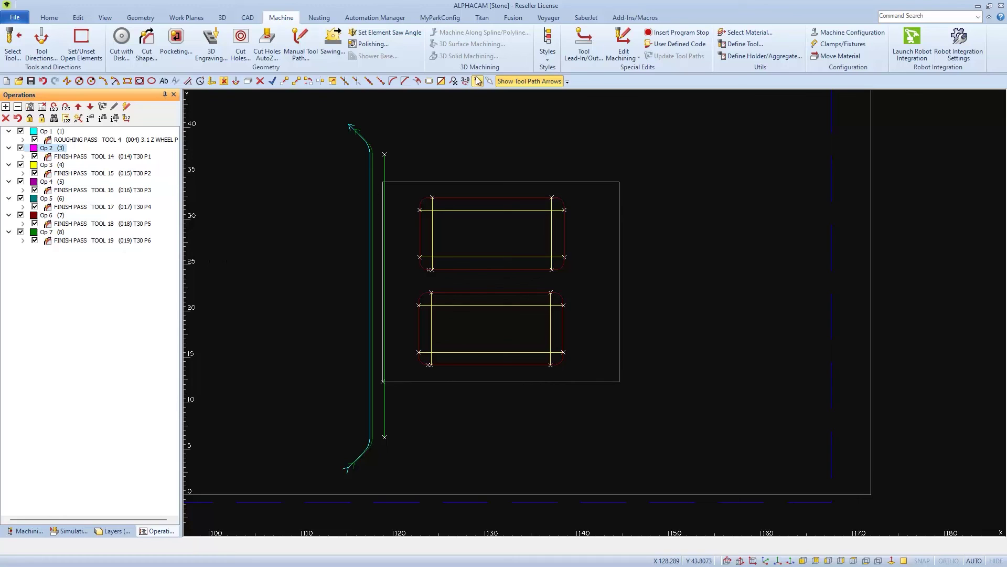
left_click(482, 19)
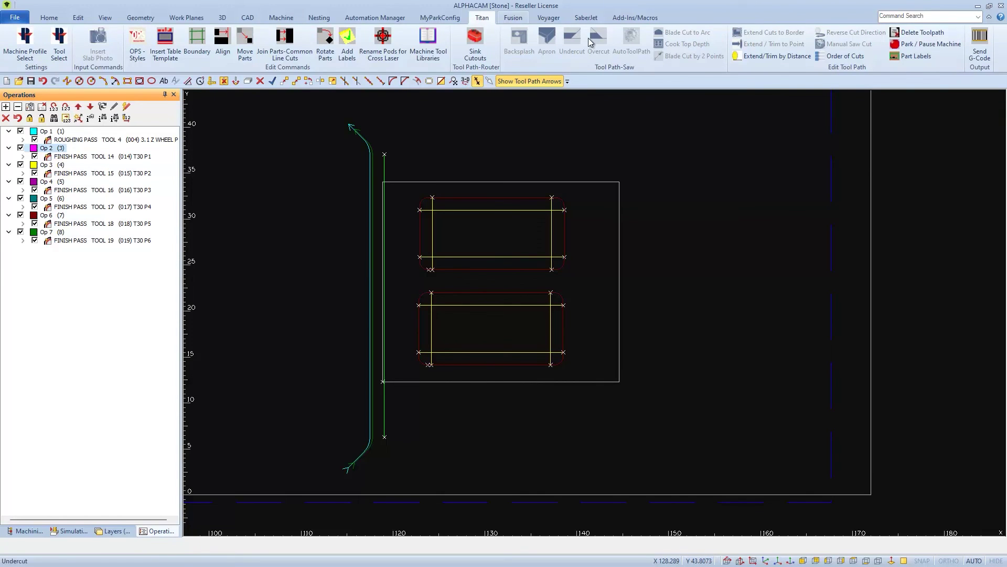
left_click(980, 45)
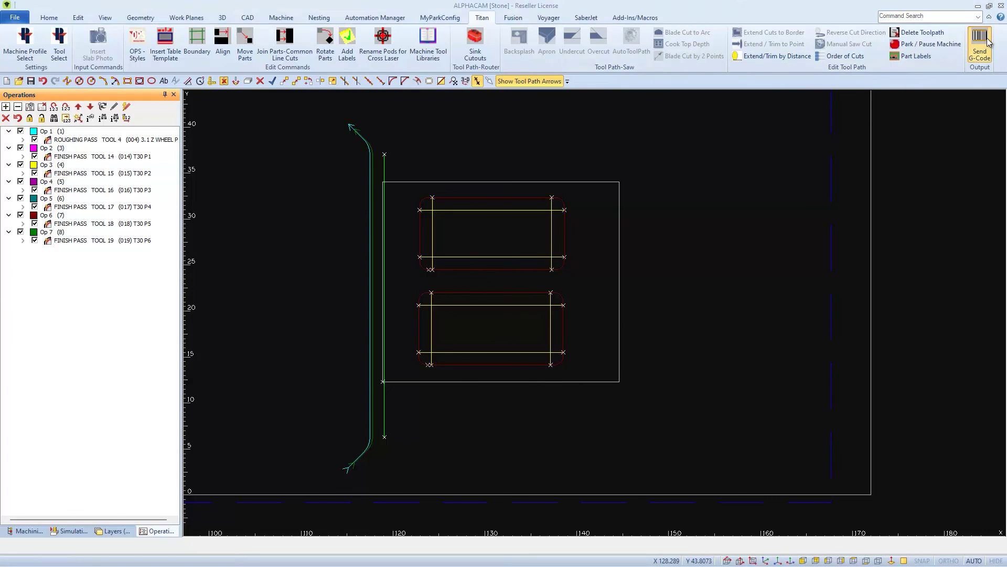